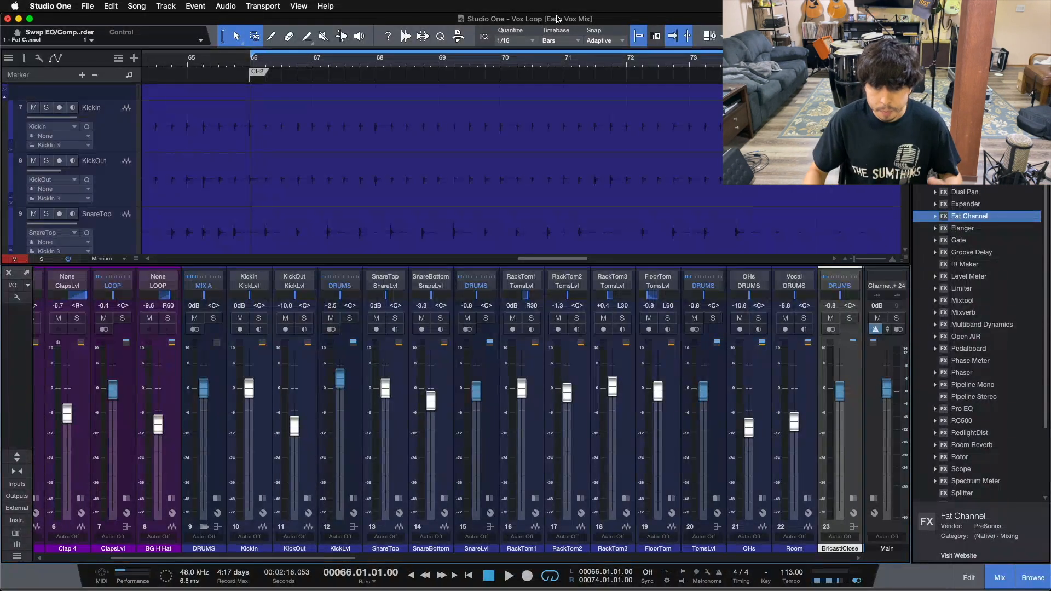
pyautogui.click(210, 445)
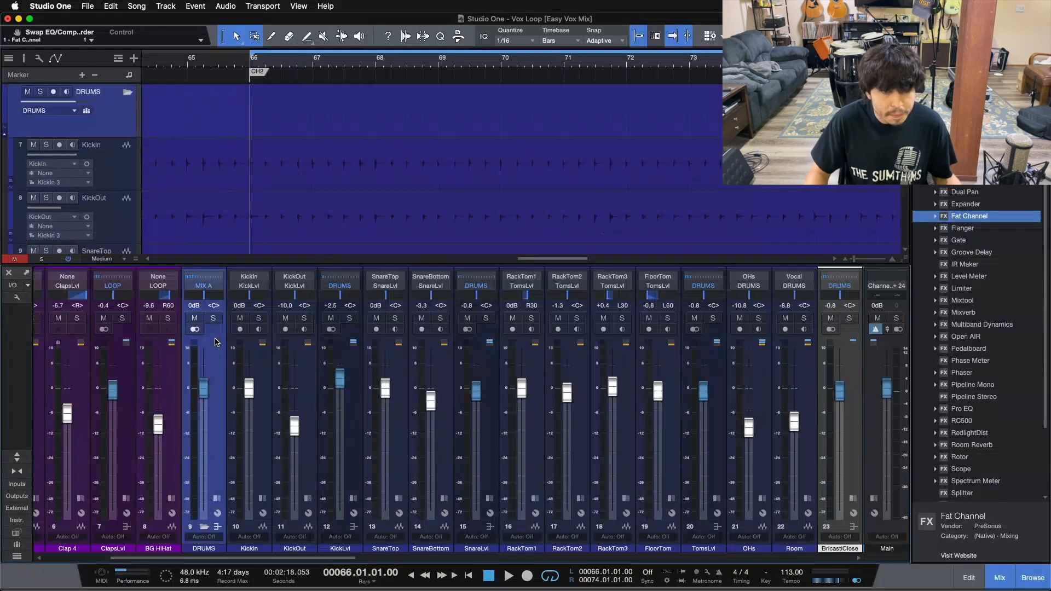
pyautogui.click(213, 318)
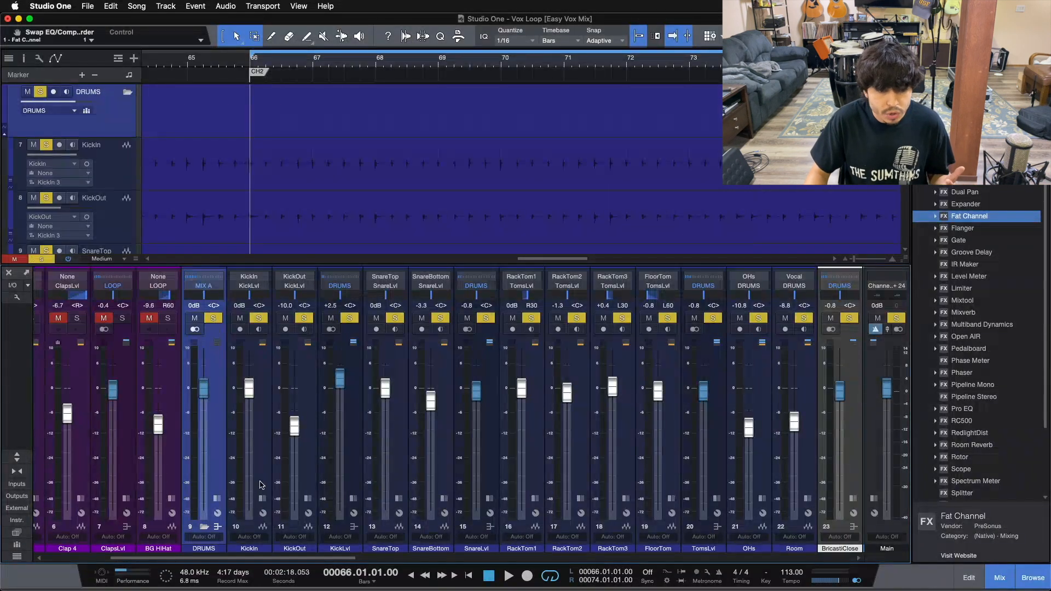
pyautogui.hscroll(5, 261, 558)
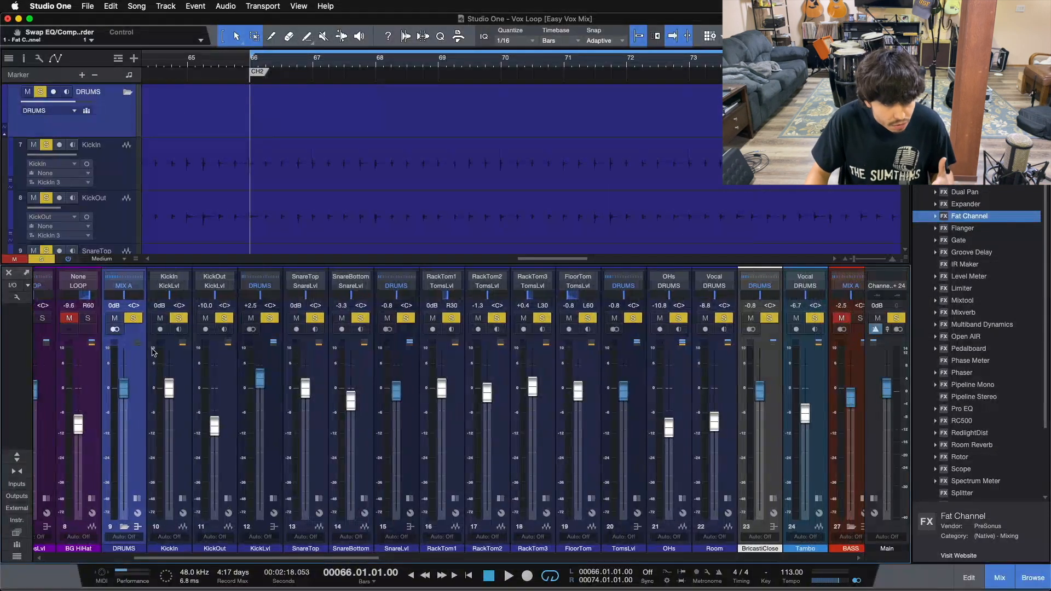
pyautogui.click(138, 321)
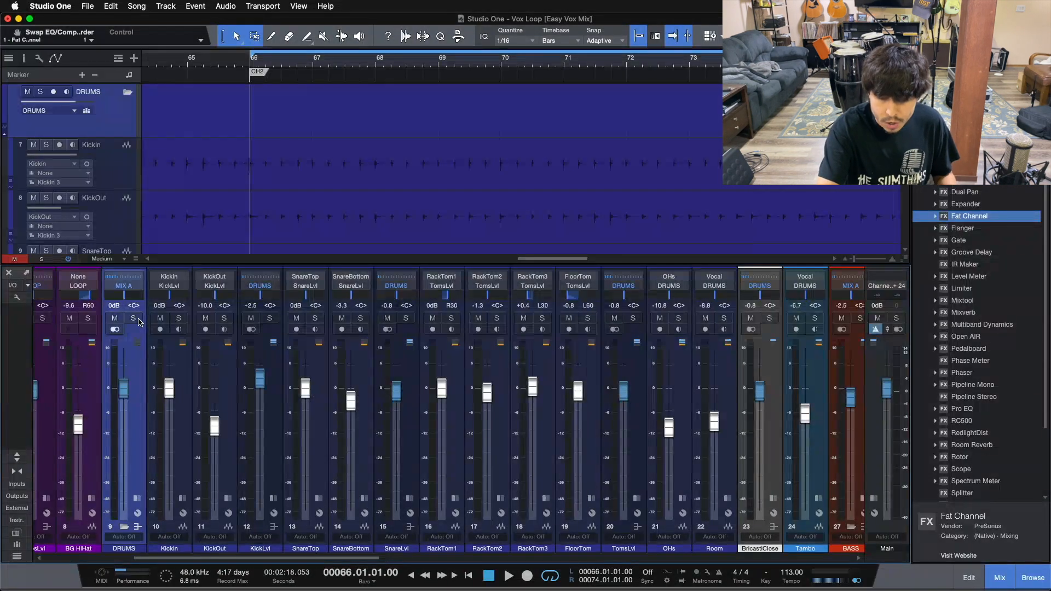
# Play the full mix and inspect the inserts on the MIXBUS channel, then return to the DRUMS bus
pyautogui.press('space')
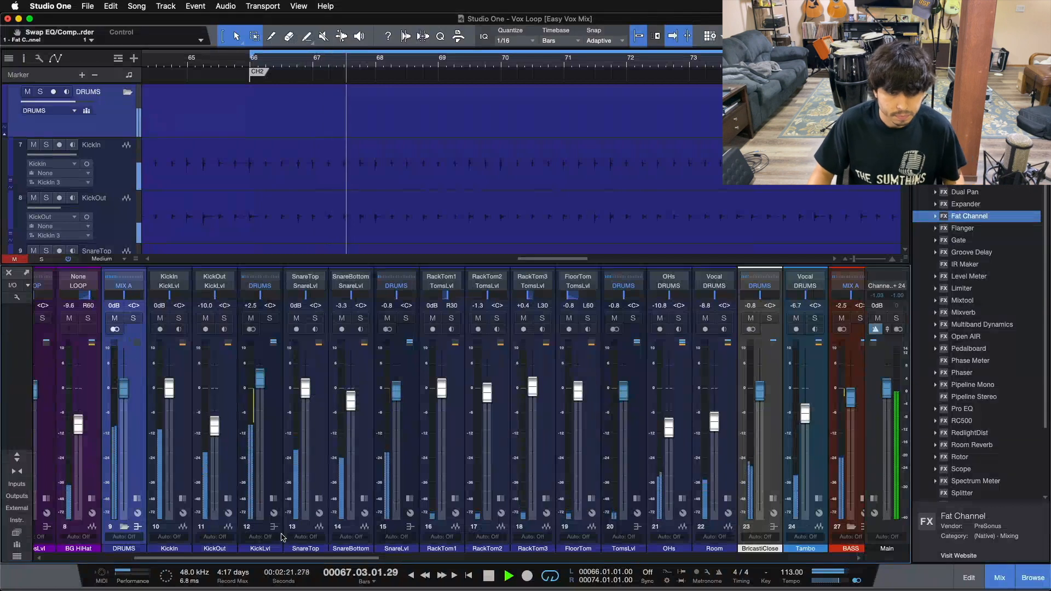
pyautogui.moveTo(291, 558); pyautogui.dragTo(793, 558)
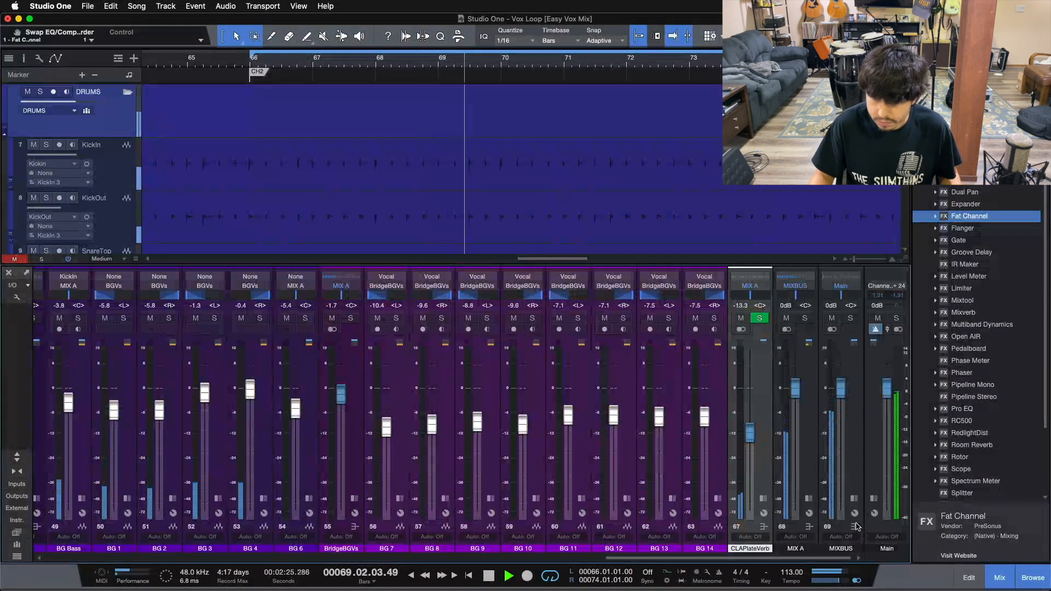
pyautogui.click(854, 500)
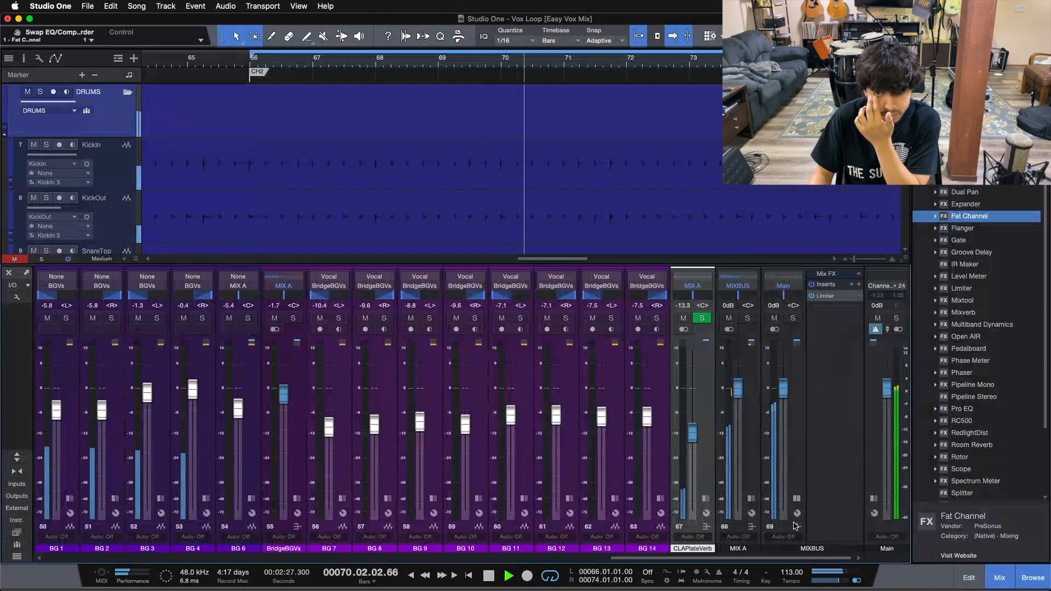
pyautogui.click(796, 499)
pyautogui.moveTo(765, 559); pyautogui.dragTo(292, 568)
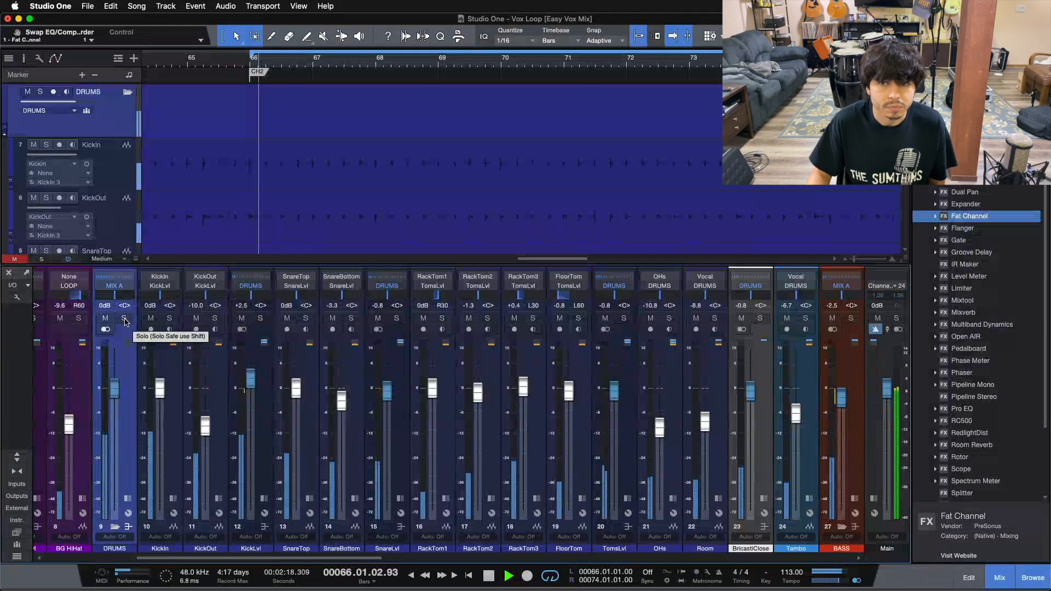
# Solo the DRUMS bus, add a new bus channel beside it, and expand the DRUMS channel
pyautogui.click(125, 319)
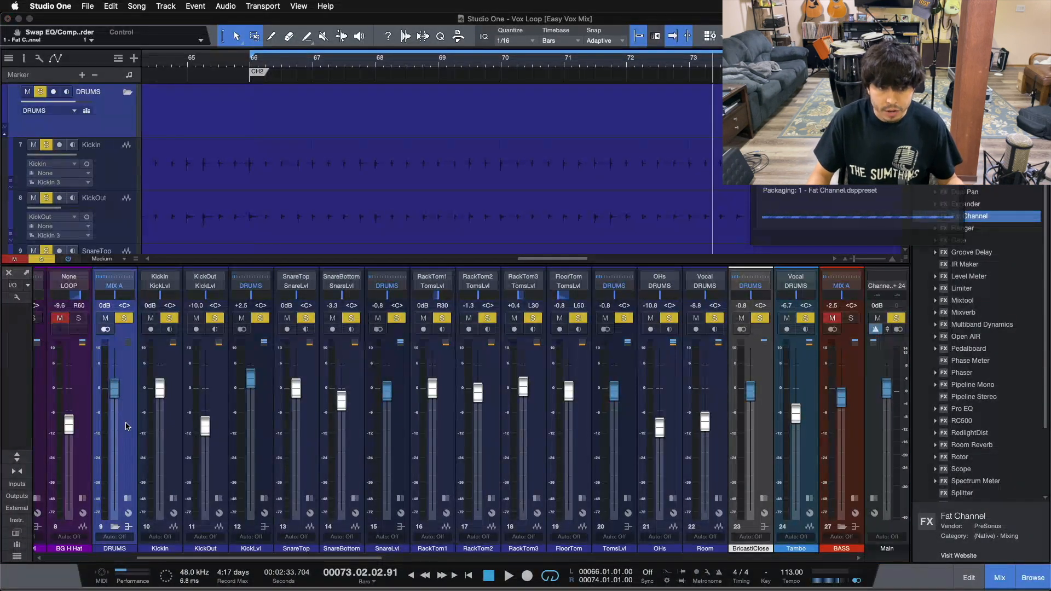
pyautogui.rightClick(126, 426)
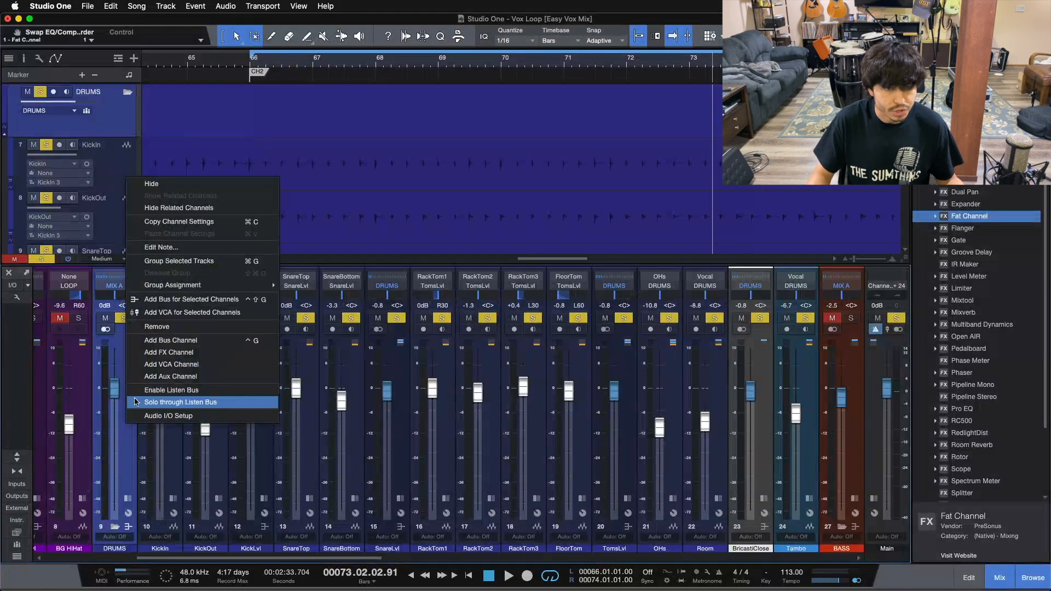
pyautogui.click(137, 340)
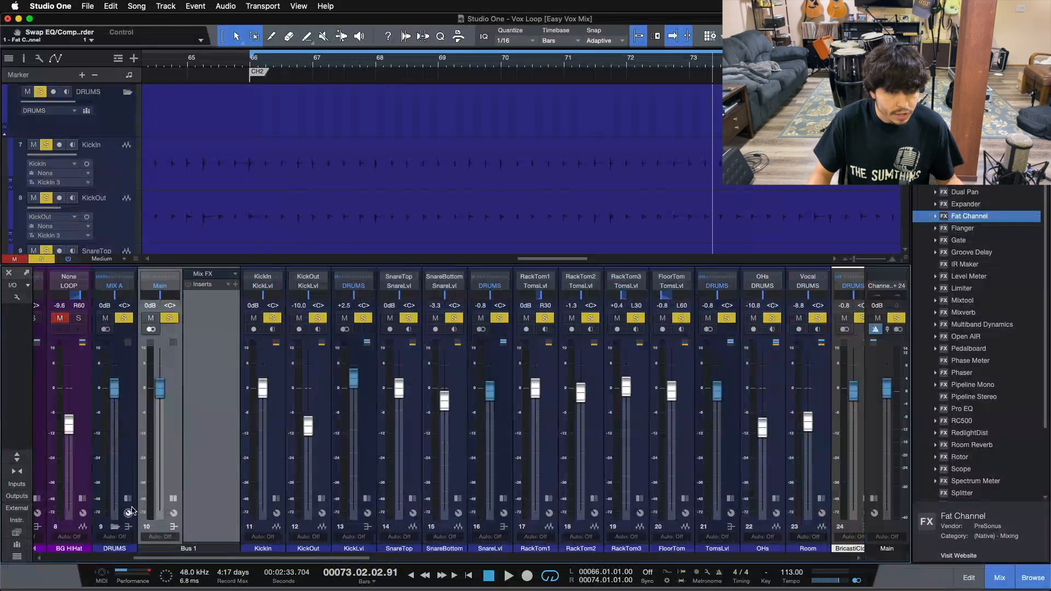
pyautogui.click(128, 499)
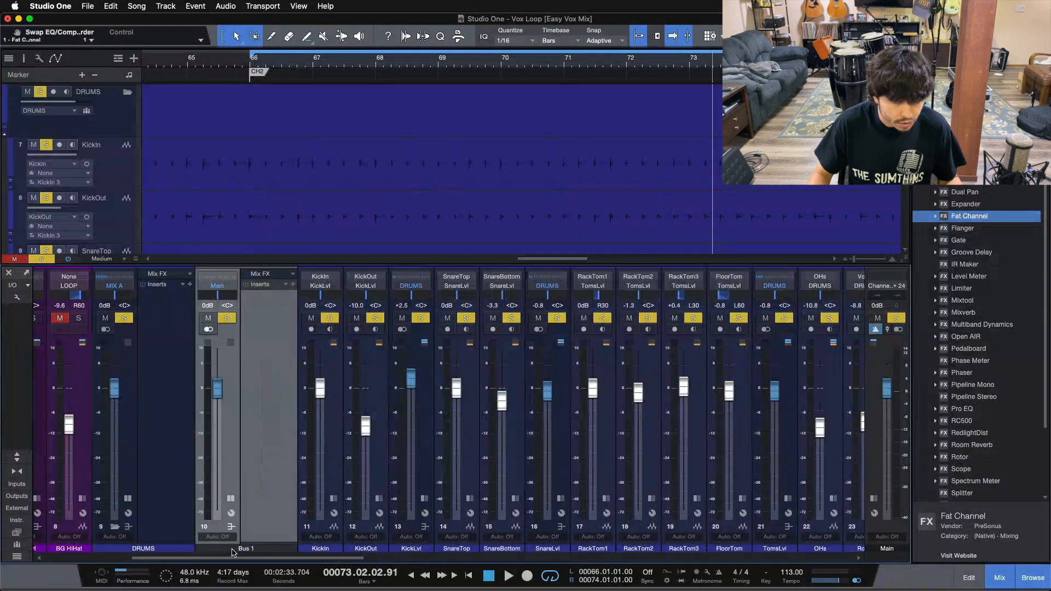
# Rename the new bus DRUMCRUSH and colour it white
pyautogui.doubleClick(241, 548)
pyautogui.write('DRUMCRUS')
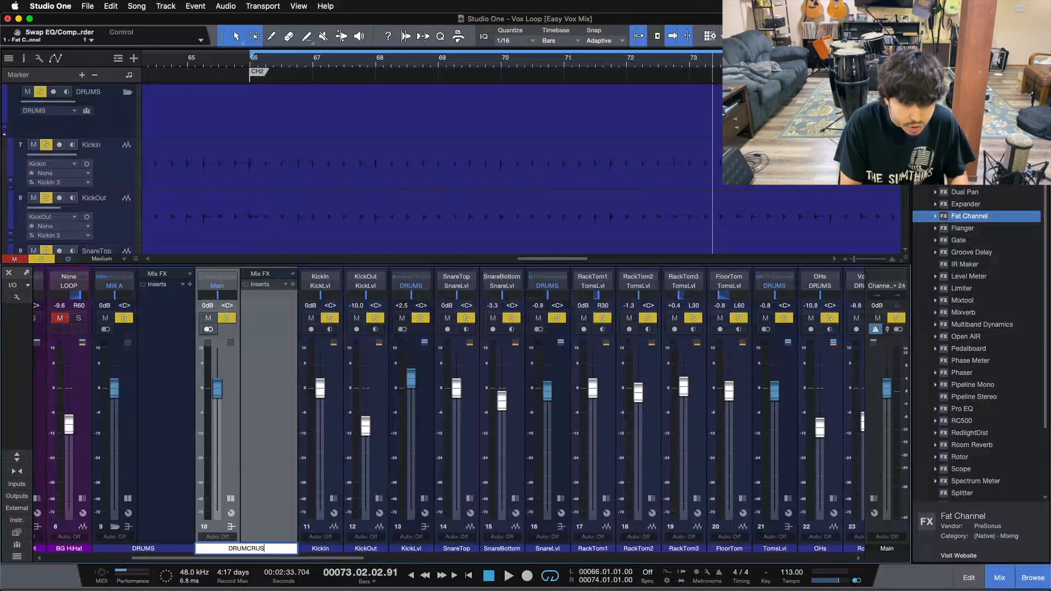
pyautogui.write('H')
pyautogui.press('Return')
pyautogui.click(236, 551)
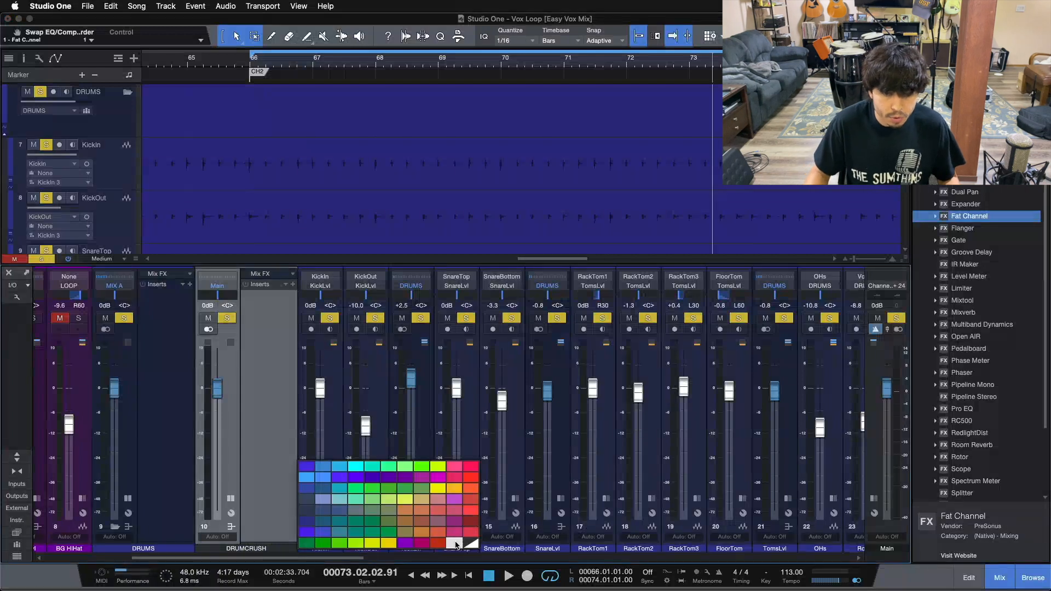
pyautogui.click(456, 544)
# Route the DRUMCRUSH bus output to MIX A and send the DRUMS bus to DRUMCRUSH at 0 dB
pyautogui.click(227, 284)
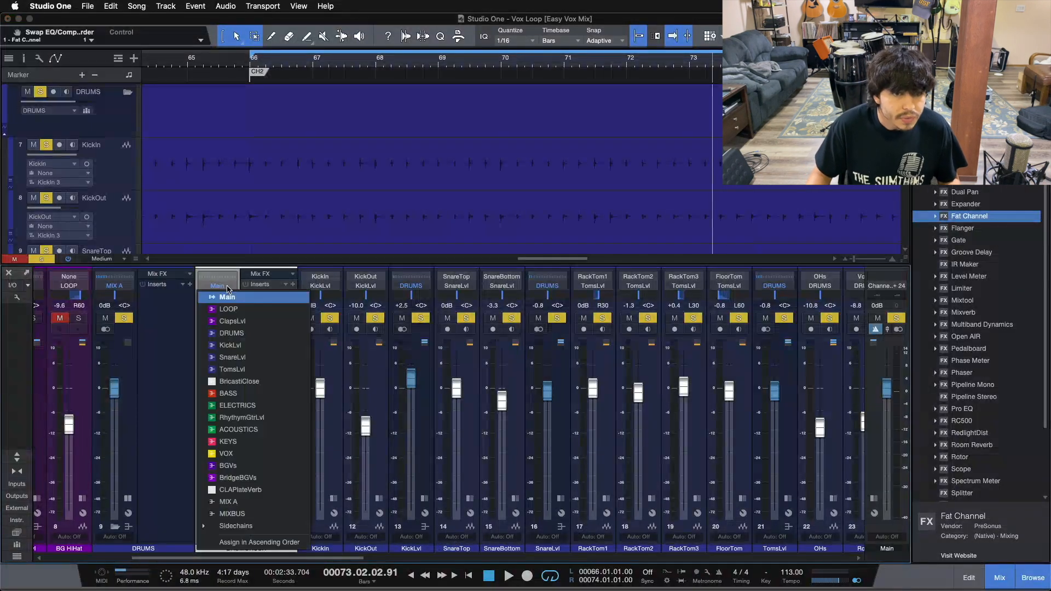
pyautogui.click(230, 499)
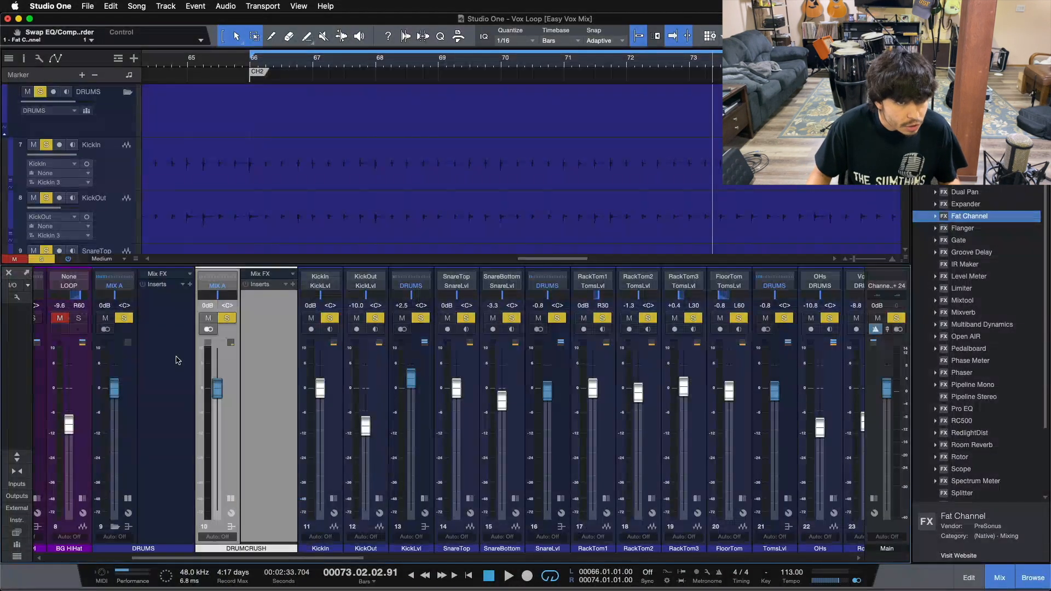
pyautogui.moveTo(163, 540); pyautogui.dragTo(164, 434)
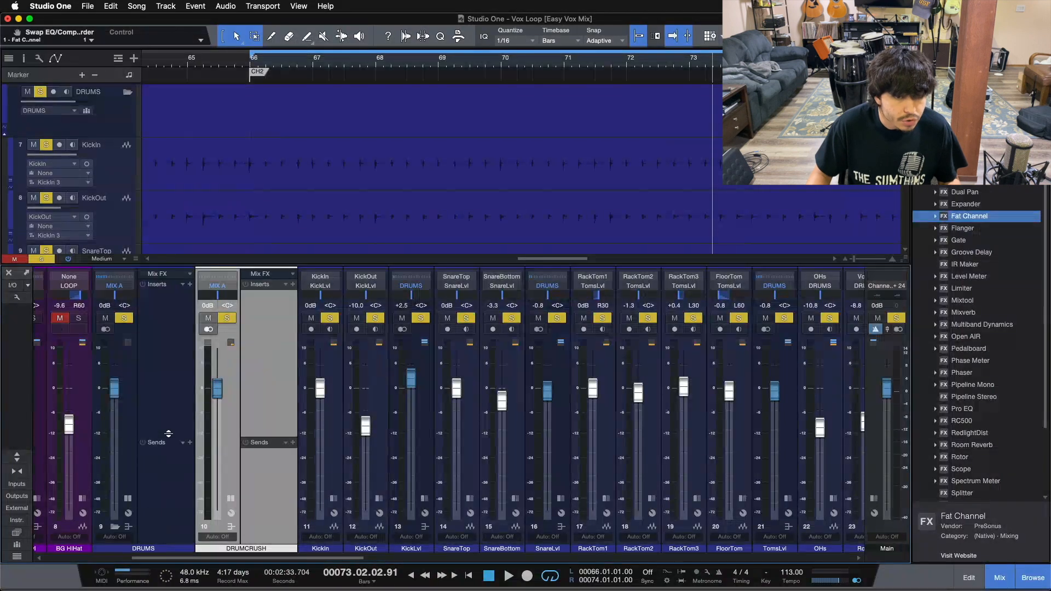
pyautogui.click(190, 434)
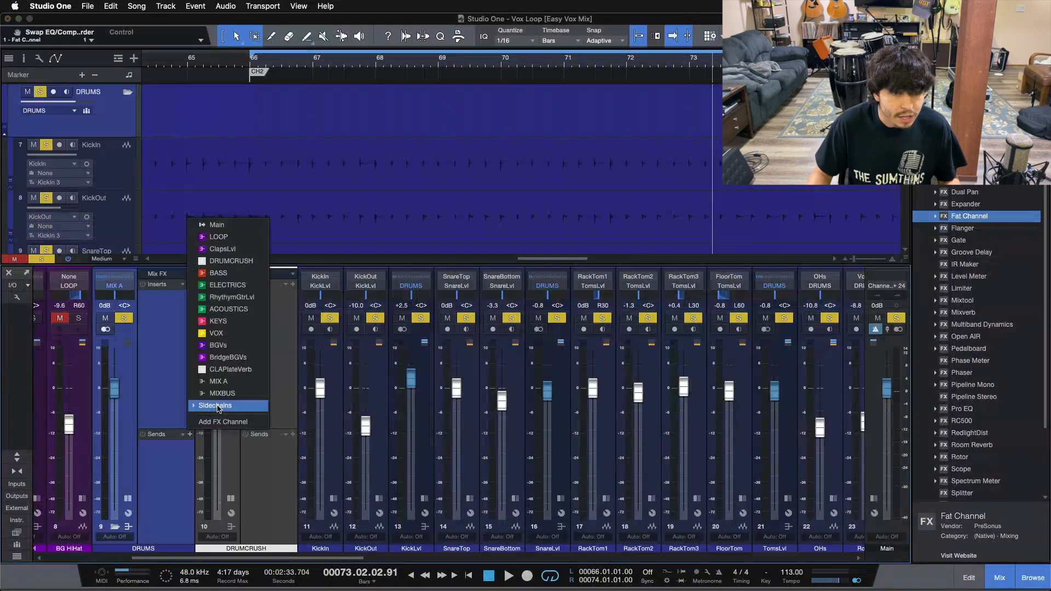
pyautogui.click(227, 261)
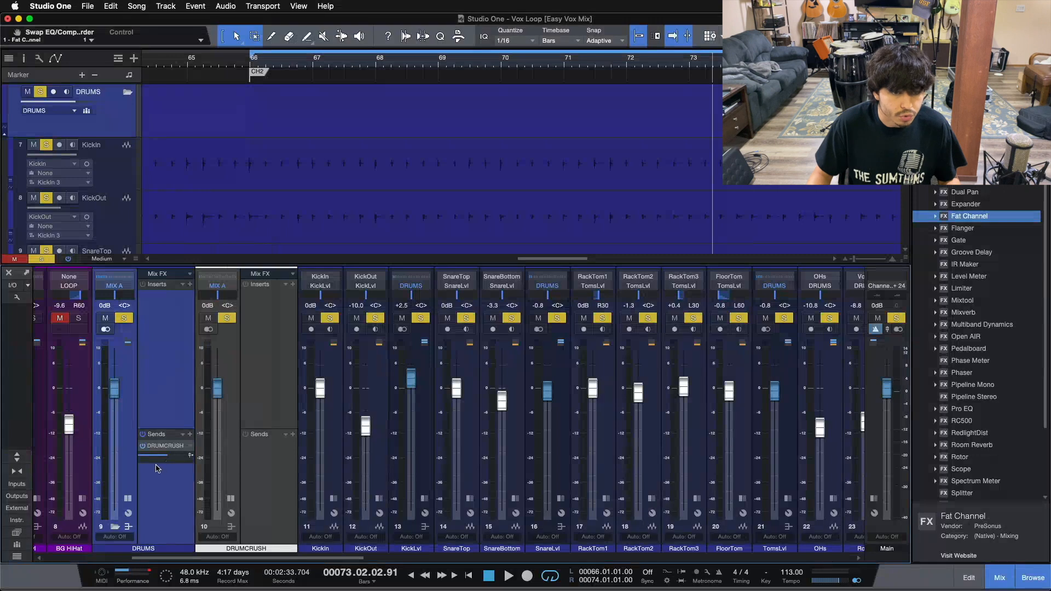
pyautogui.moveTo(162, 455); pyautogui.dragTo(166, 452)
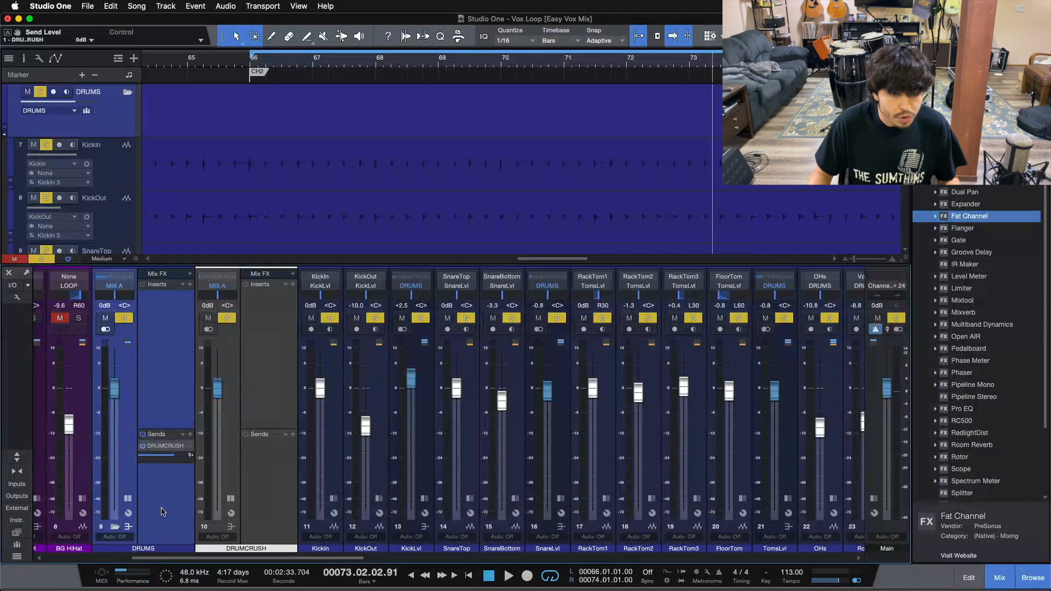
# Collapse the DRUMS channel, solo DRUMCRUSH instead of the DRUMS bus, and audition the uncompressed drums
pyautogui.click(277, 381)
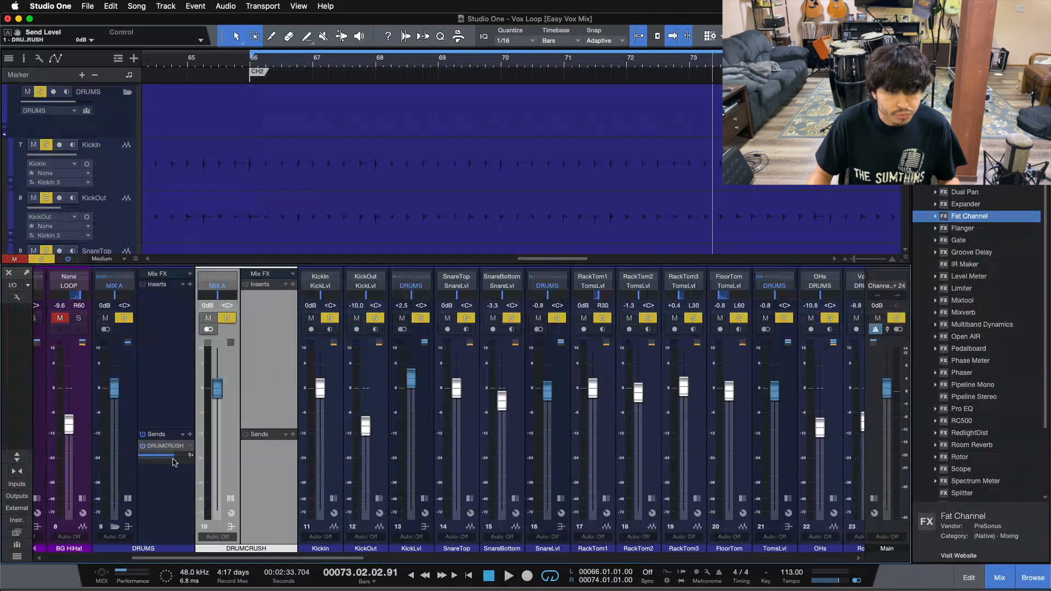
pyautogui.click(127, 499)
pyautogui.click(170, 319)
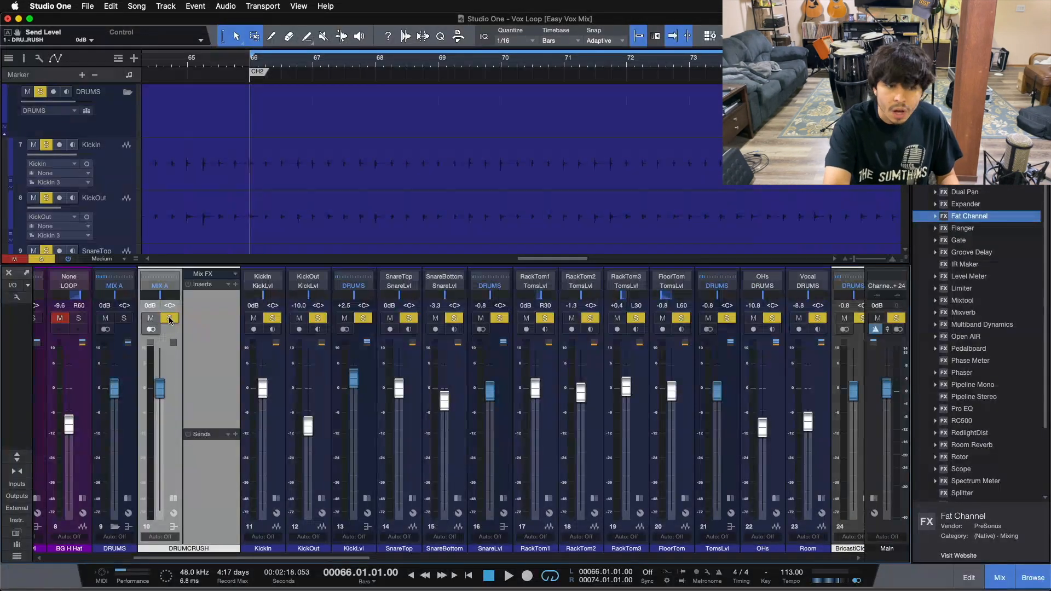
pyautogui.press('space')
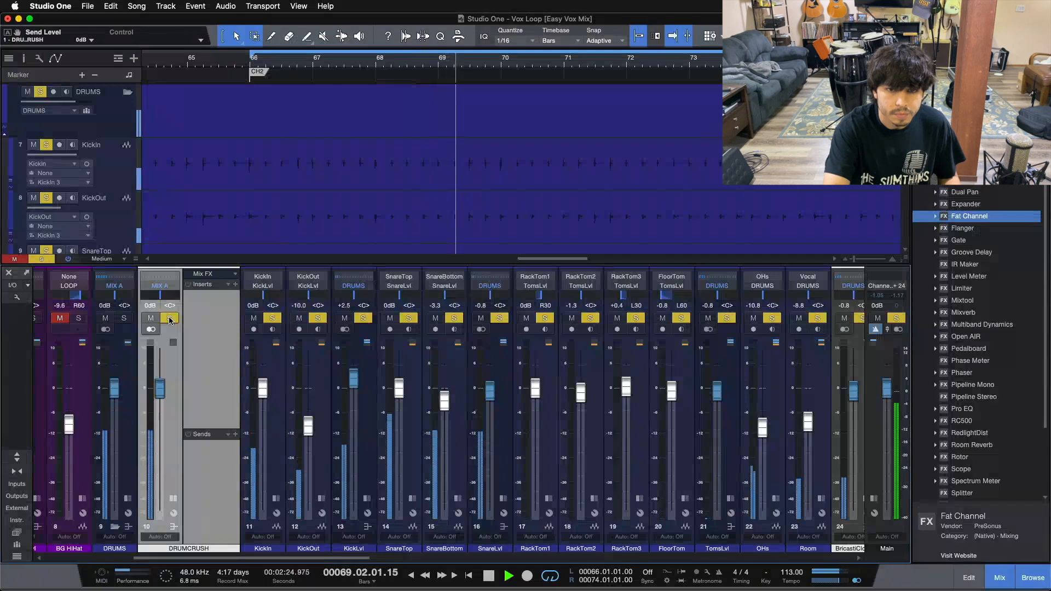
pyautogui.press('space')
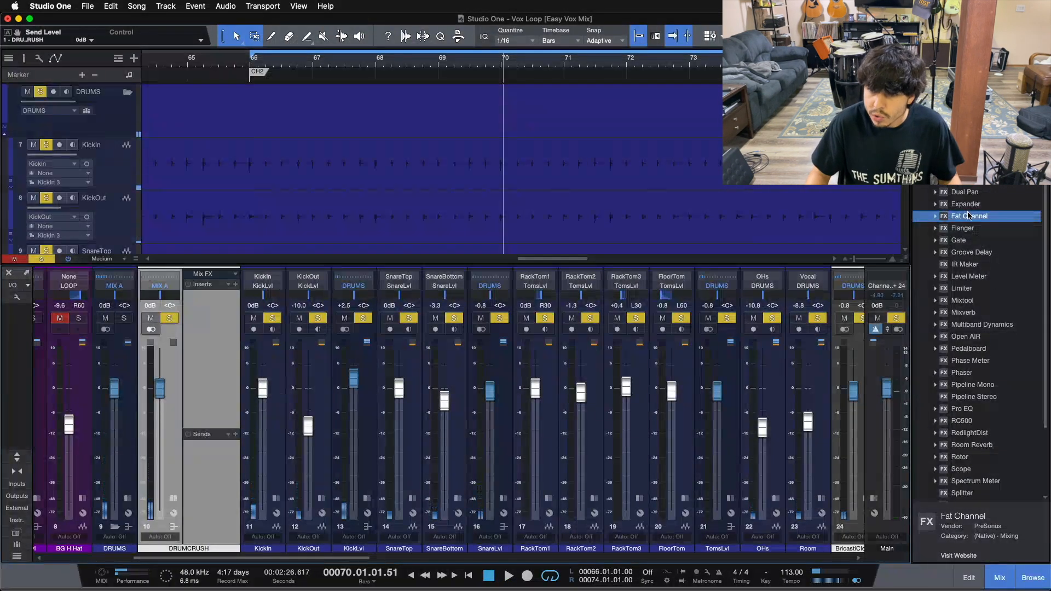
# Insert Fat Channel on the DRUMCRUSH bus and load its Classic Comp compressor model
pyautogui.moveTo(968, 216); pyautogui.dragTo(211, 298)
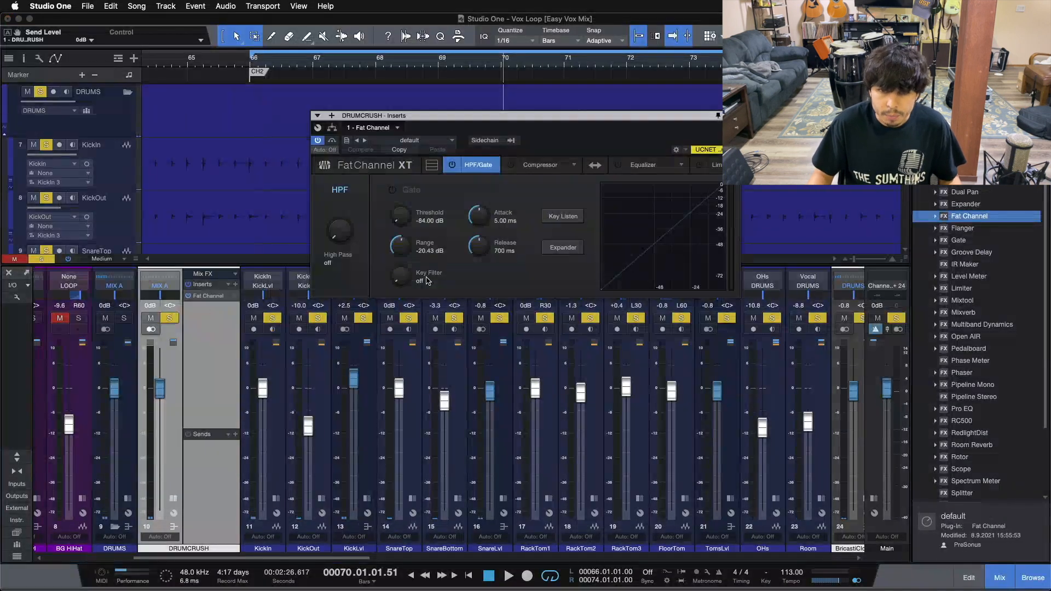
pyautogui.click(575, 163)
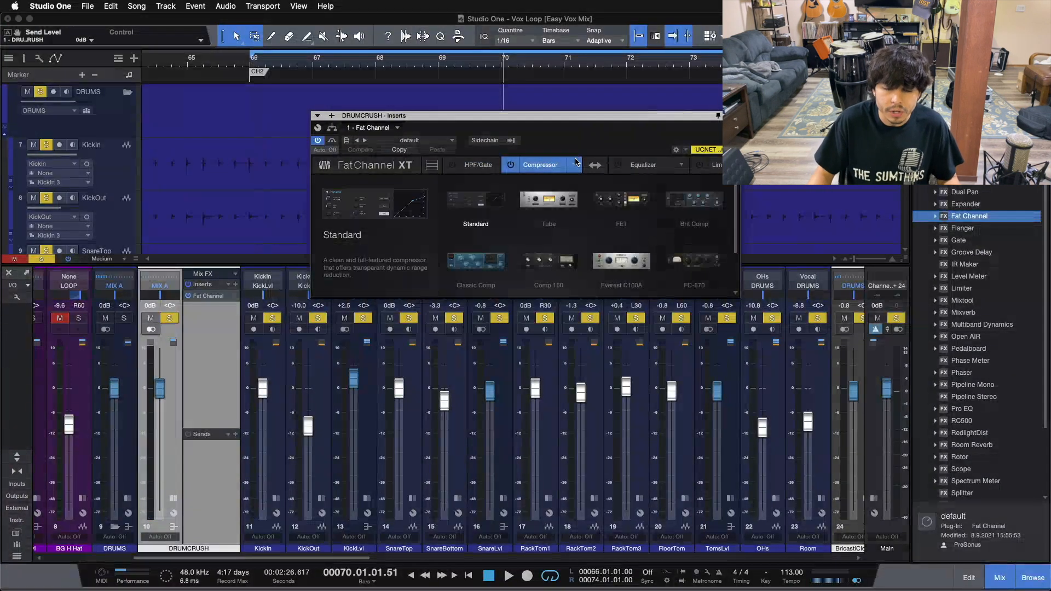
pyautogui.click(485, 261)
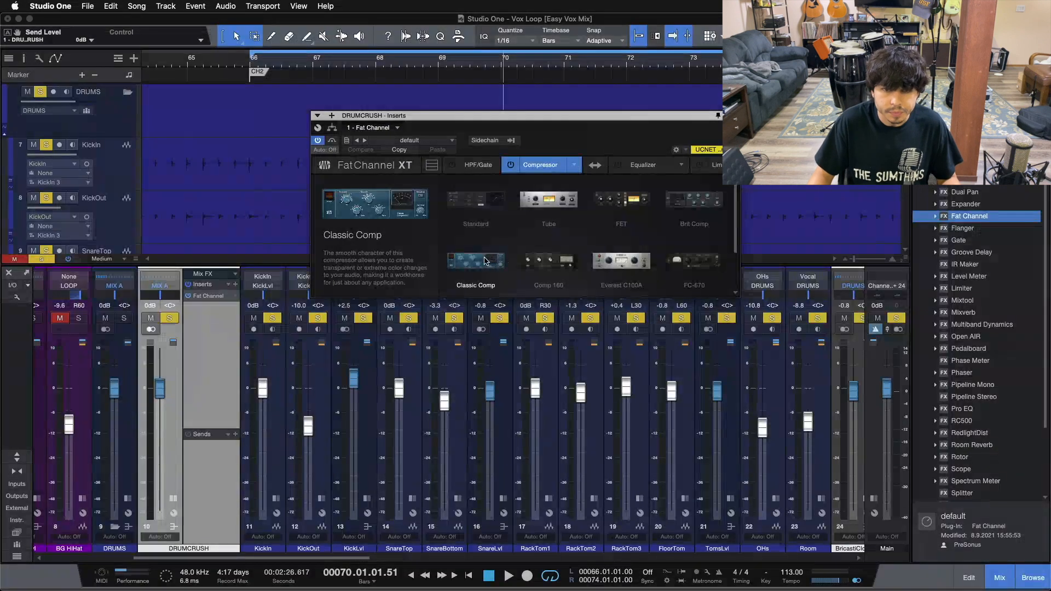
pyautogui.click(485, 261)
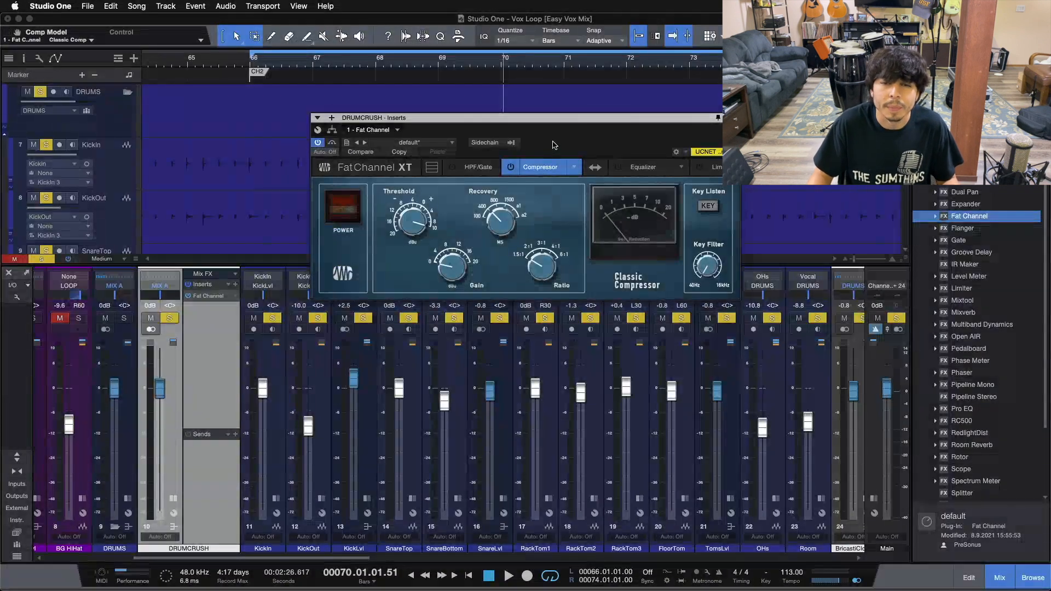
# Turn the compressor on with a 4:1 ratio, then lower its threshold and set the gain to 4 during playback
pyautogui.moveTo(555, 145); pyautogui.dragTo(561, 333)
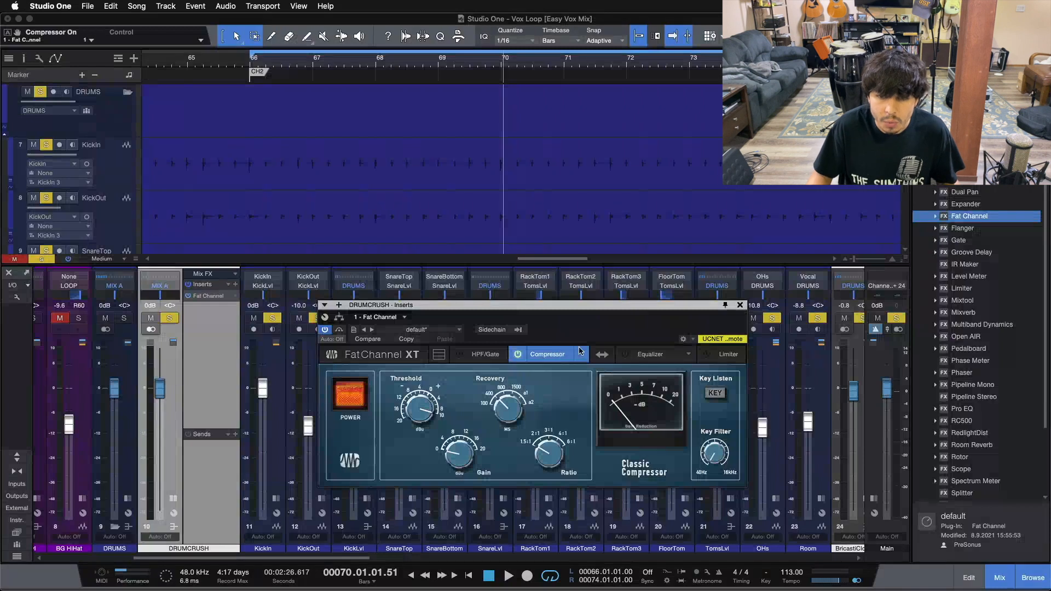
pyautogui.click(582, 353)
pyautogui.click(593, 313)
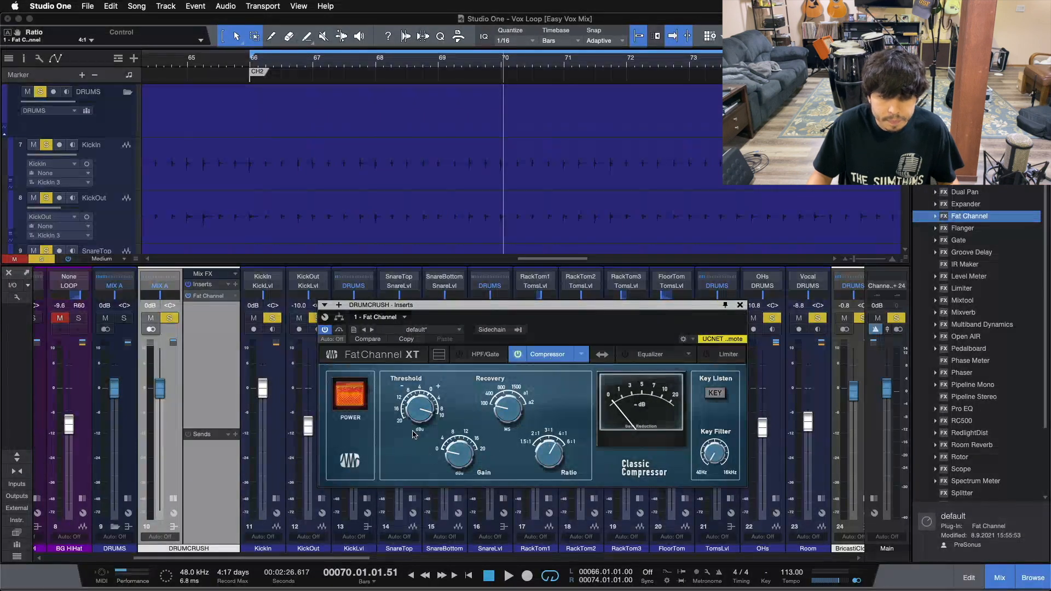
pyautogui.press('space')
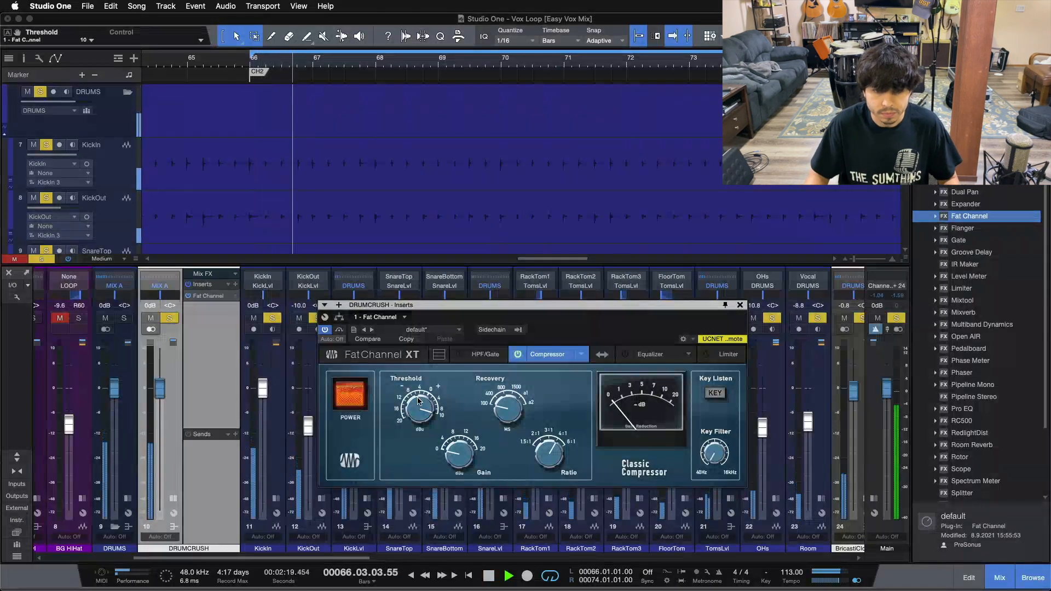
pyautogui.scroll(-2, 418, 401)
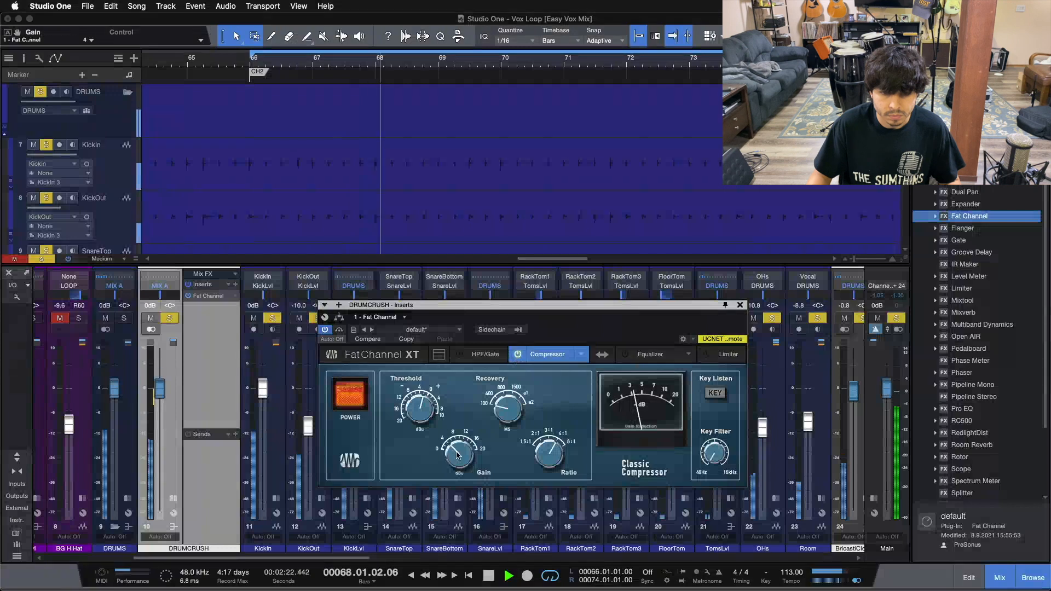
# Compare the drums with the compressor bypassed and engaged, leave it on, and stop playback
pyautogui.click(517, 355)
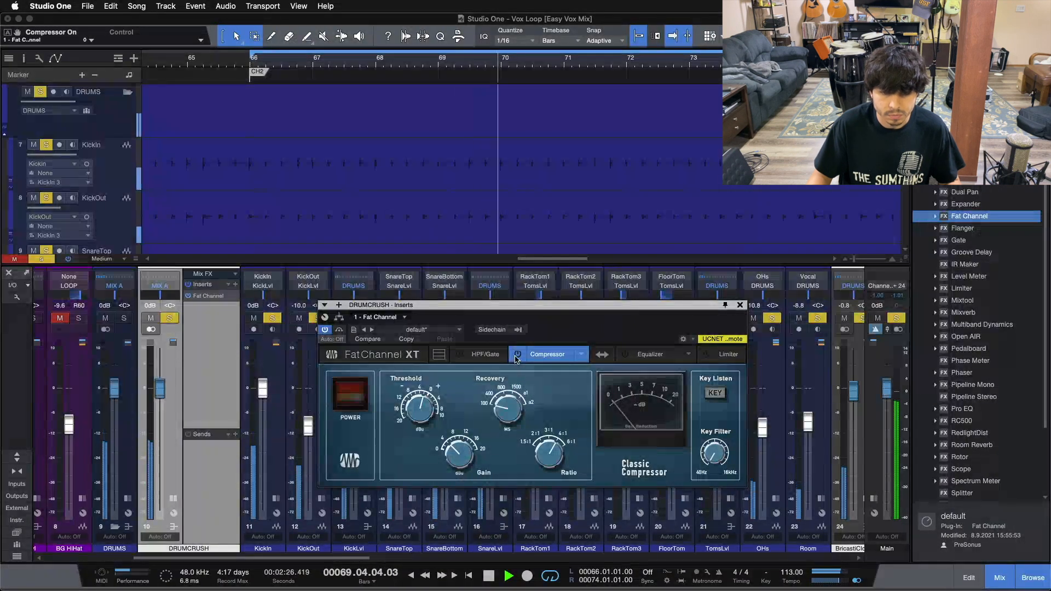
pyautogui.click(516, 355)
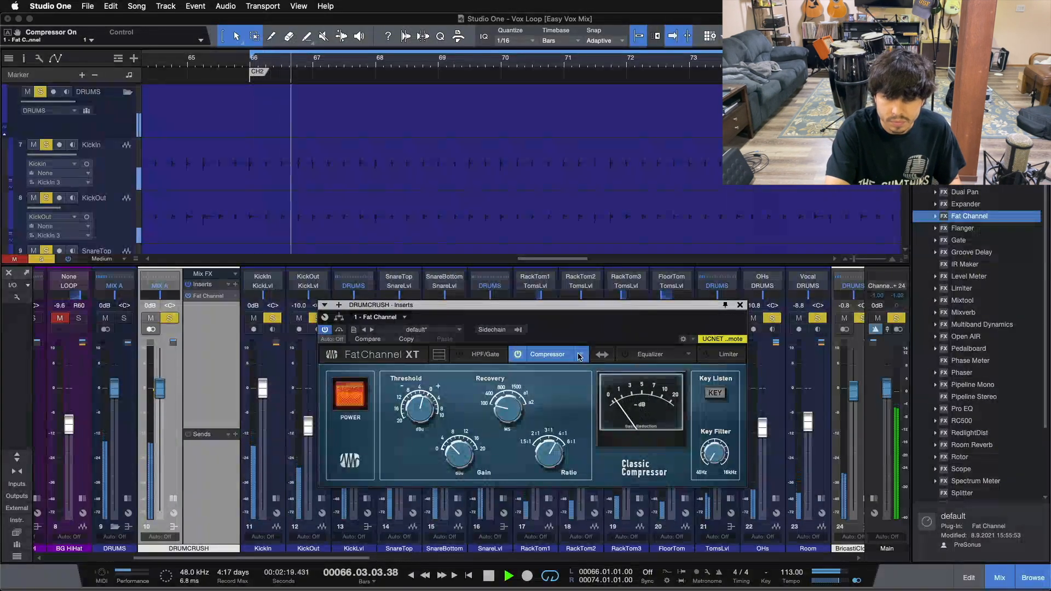
pyautogui.press('space')
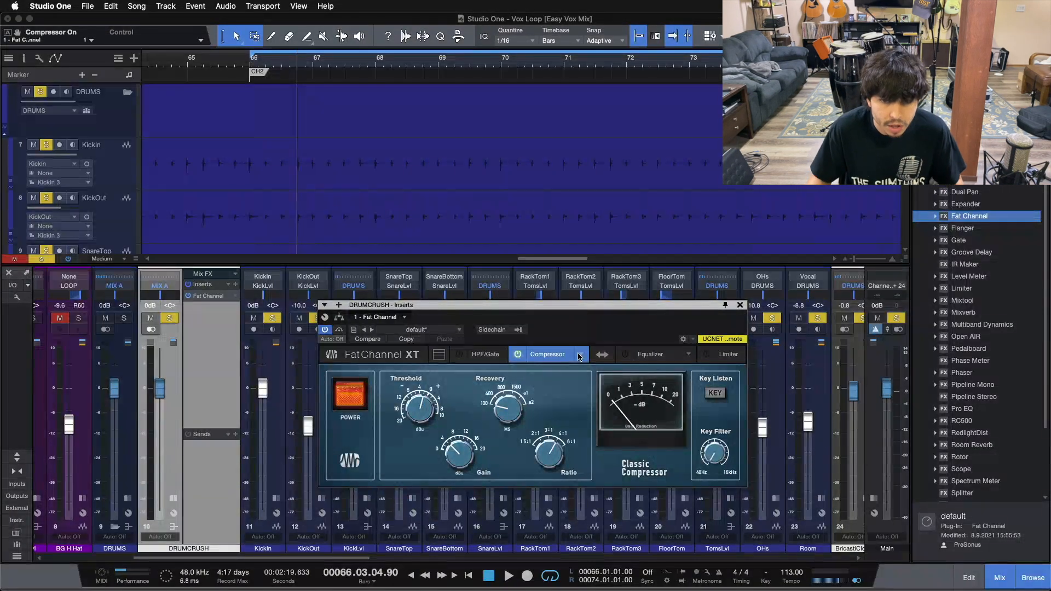
# Replay the drums from the loop start, switching the compressor off and on to compare, and stop with it engaged
pyautogui.click(521, 360)
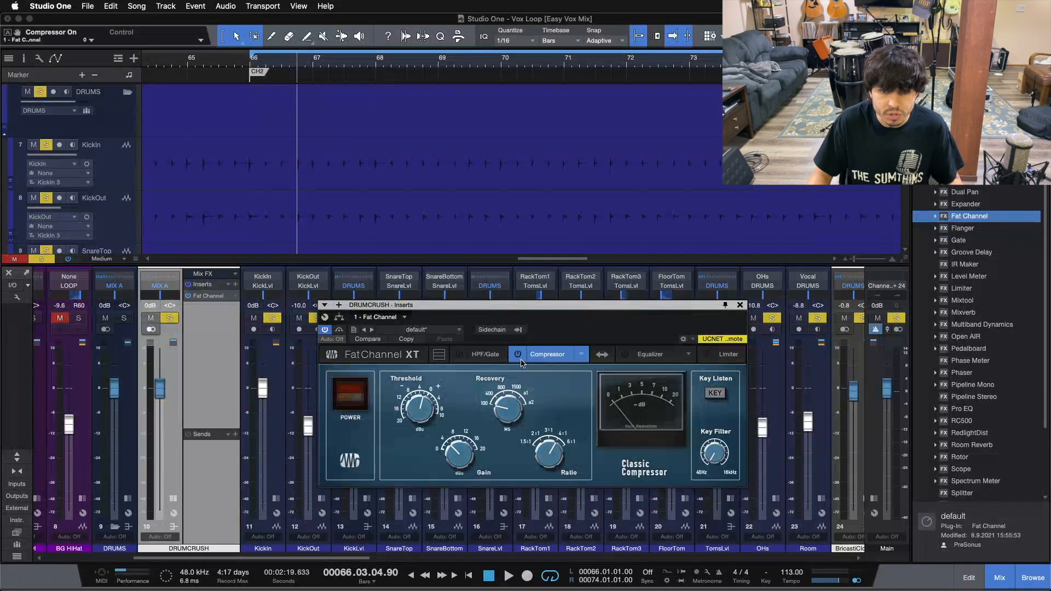
pyautogui.click(518, 356)
pyautogui.press('KP_1')
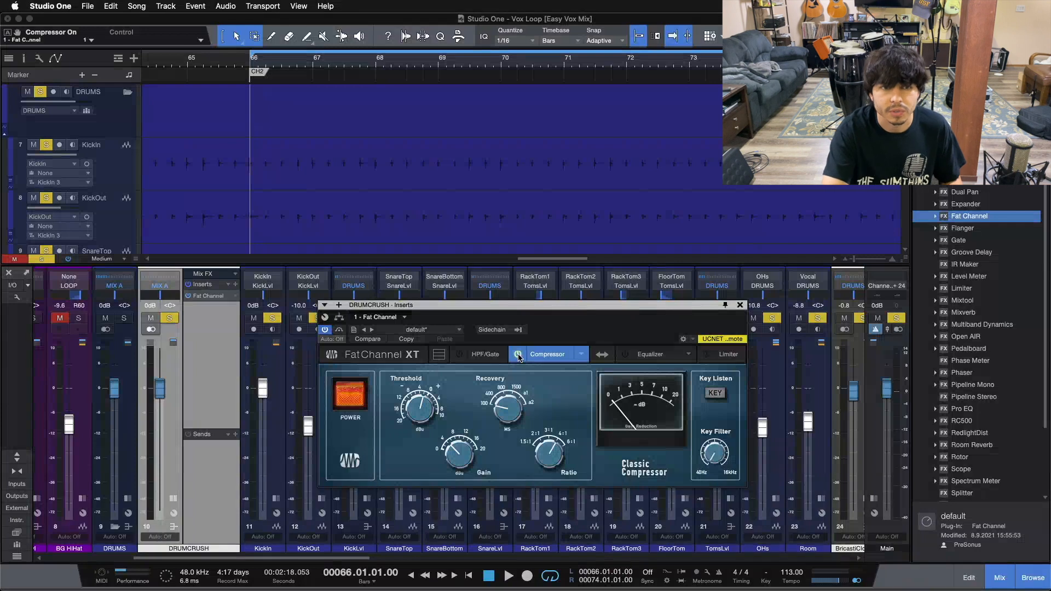
pyautogui.click(518, 355)
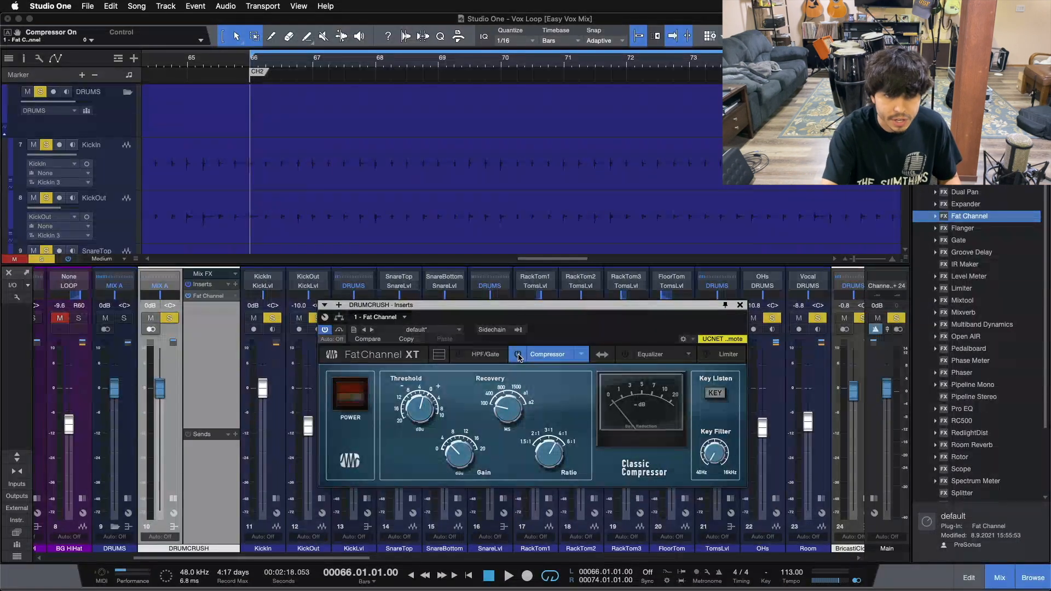
pyautogui.press('space')
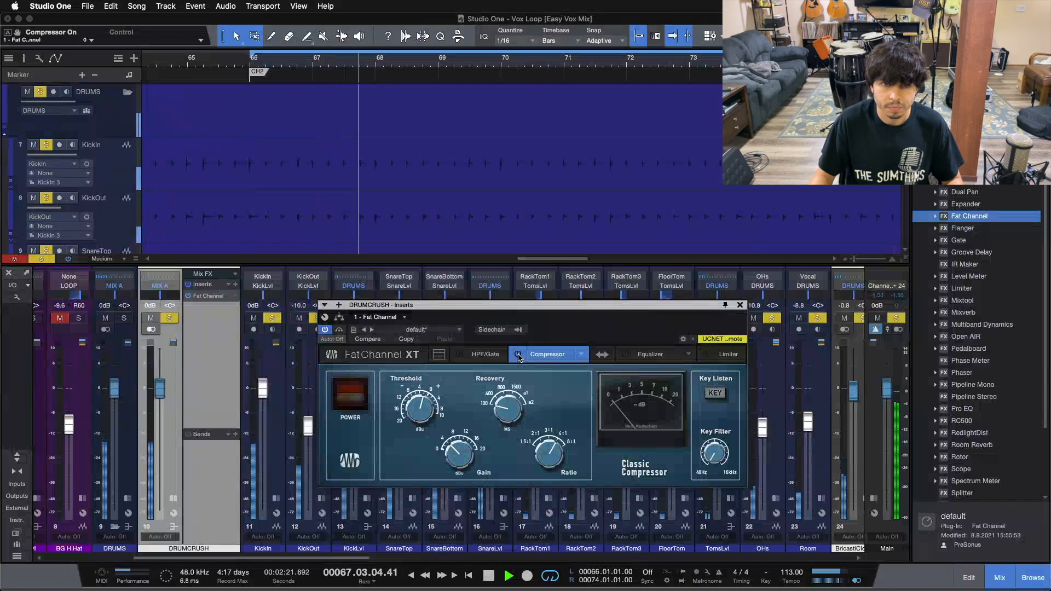
pyautogui.click(518, 355)
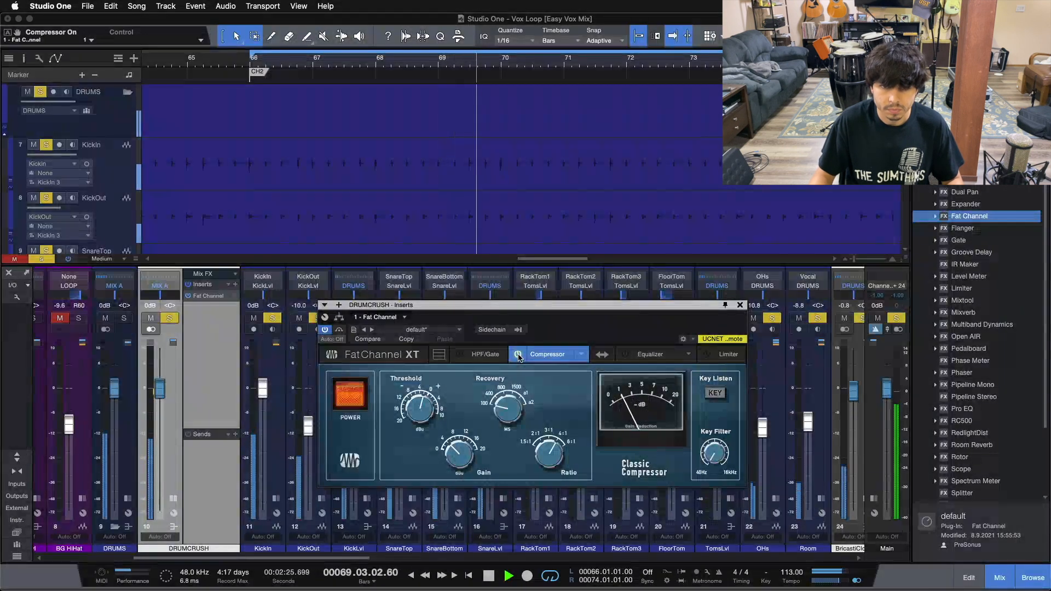
pyautogui.click(517, 356)
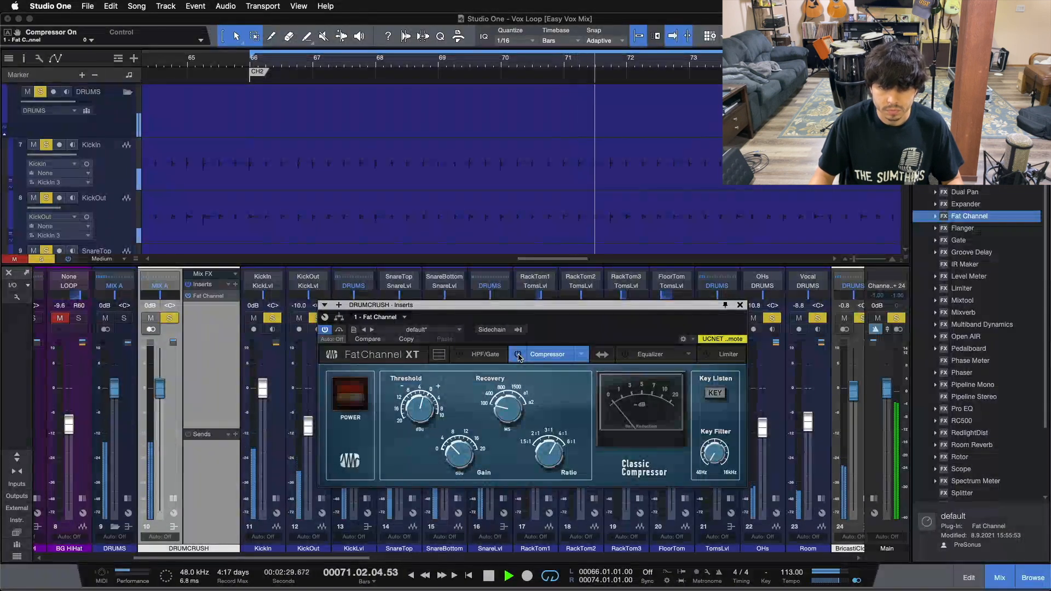
pyautogui.click(518, 356)
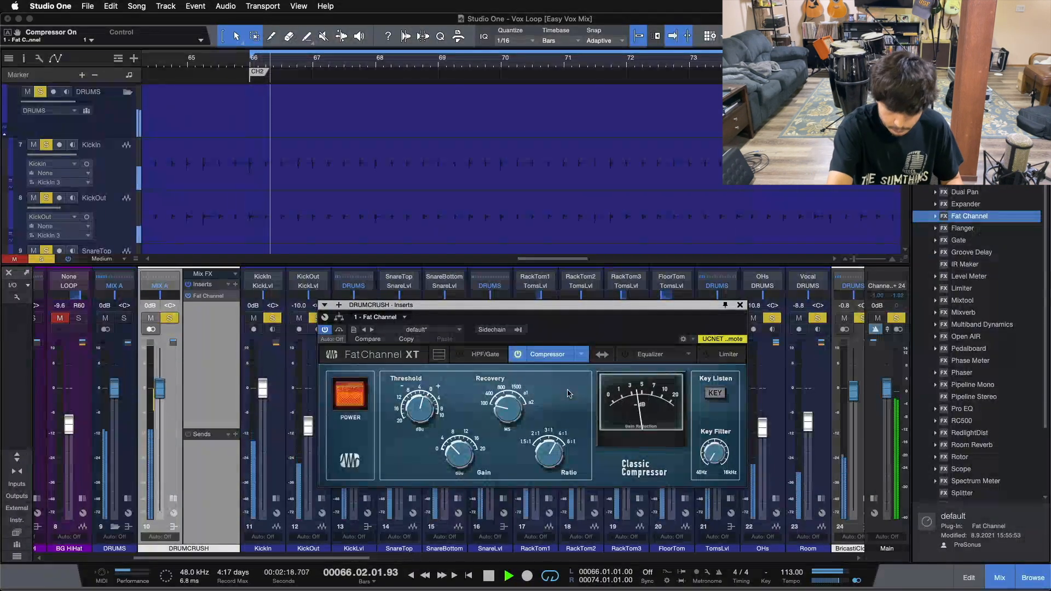
pyautogui.press('space')
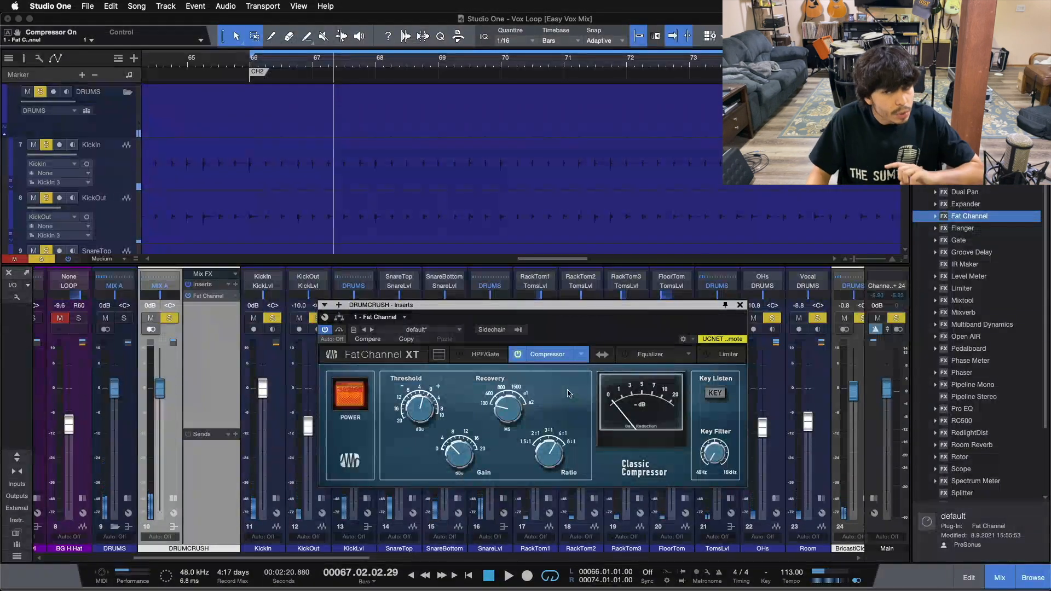
# Load the Alpine EQ-550 model in the Fat Channel equalizer
pyautogui.click(651, 355)
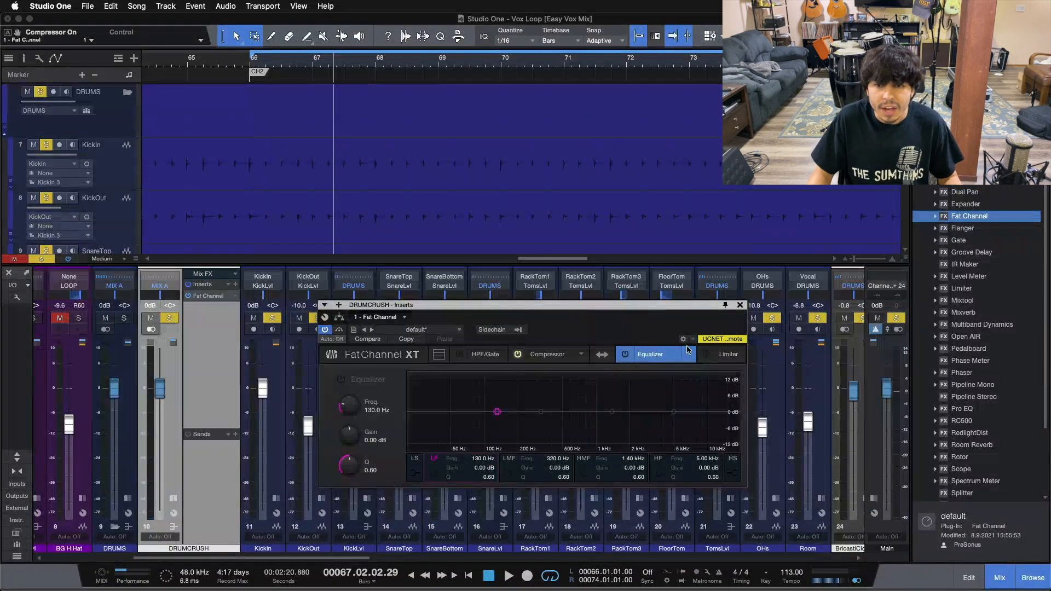
pyautogui.click(690, 353)
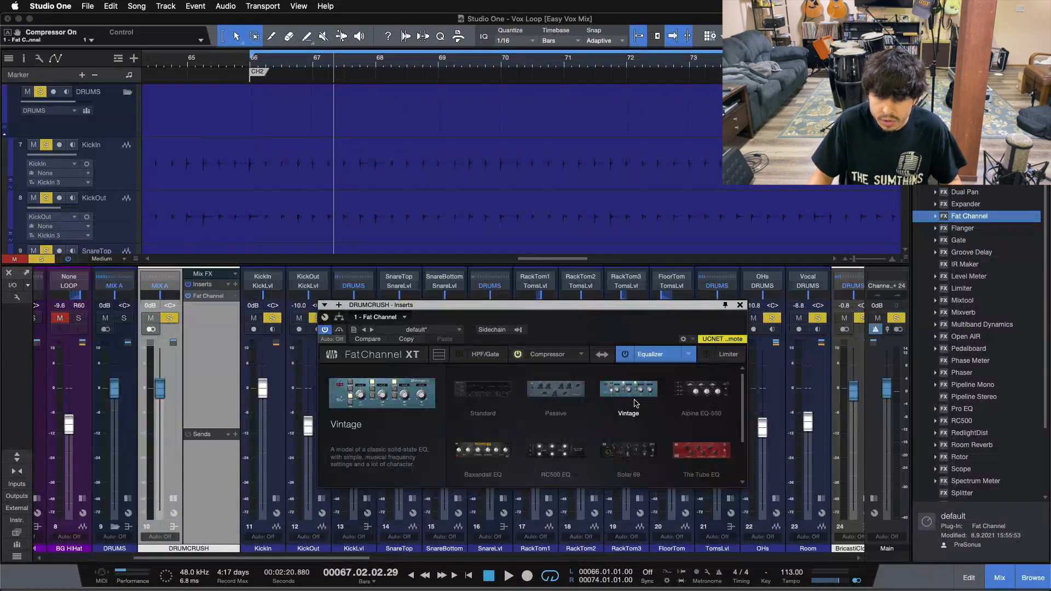
pyautogui.click(701, 389)
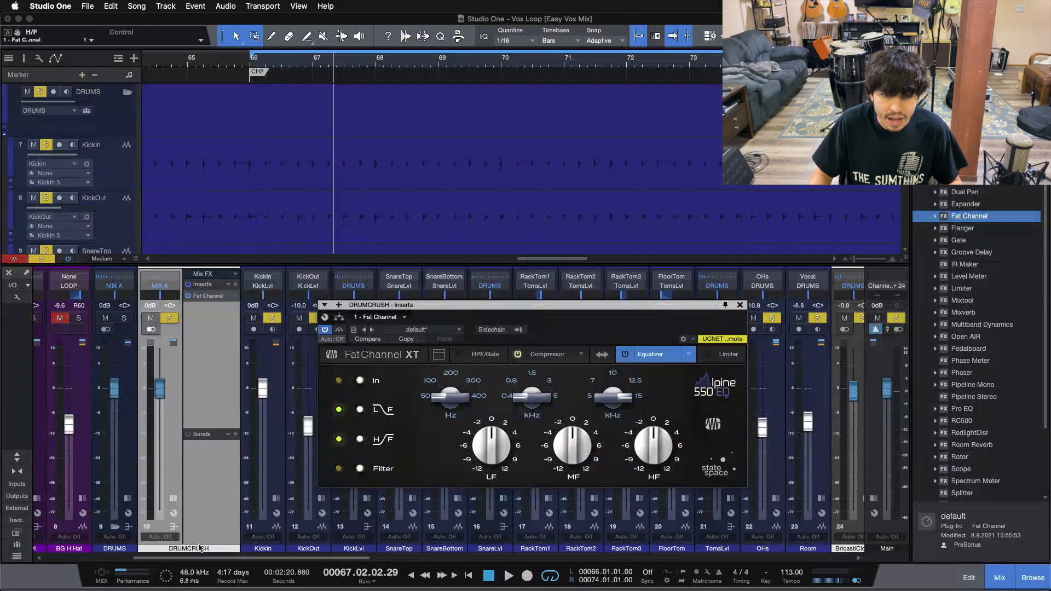
# Set the EQ's low frequency to 100 Hz and high frequency to 5 kHz, and turn off the low and high shelf switches
pyautogui.moveTo(449, 395); pyautogui.dragTo(452, 400)
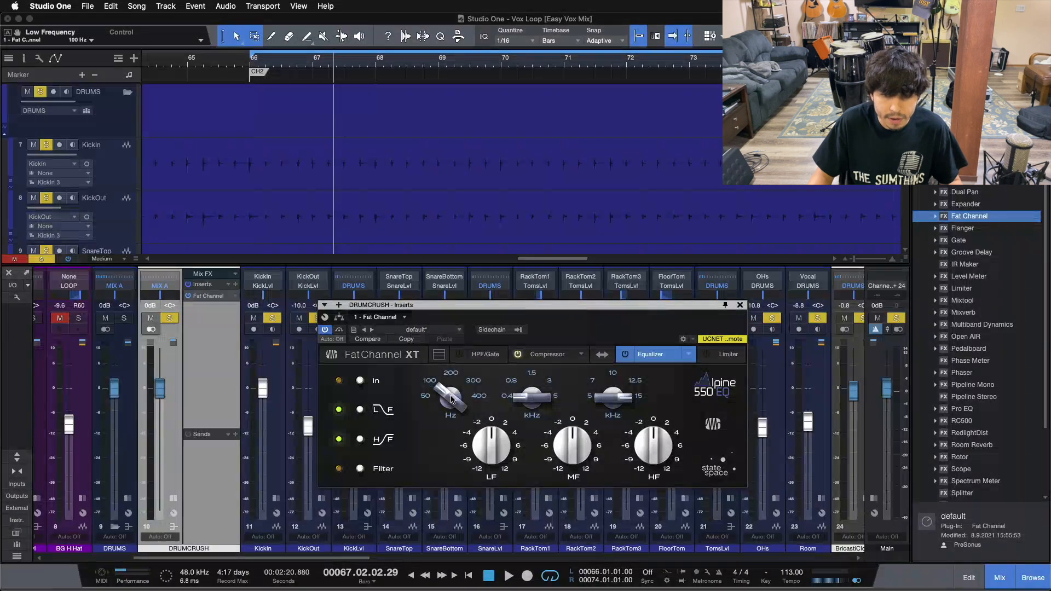
pyautogui.scroll(2, 611, 405)
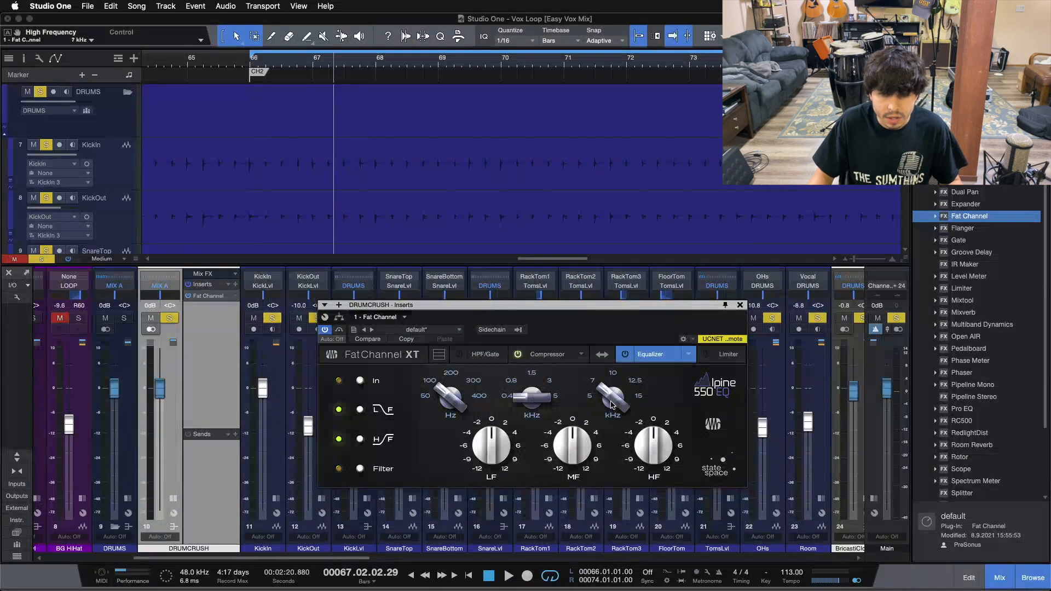
pyautogui.scroll(-1, 612, 405)
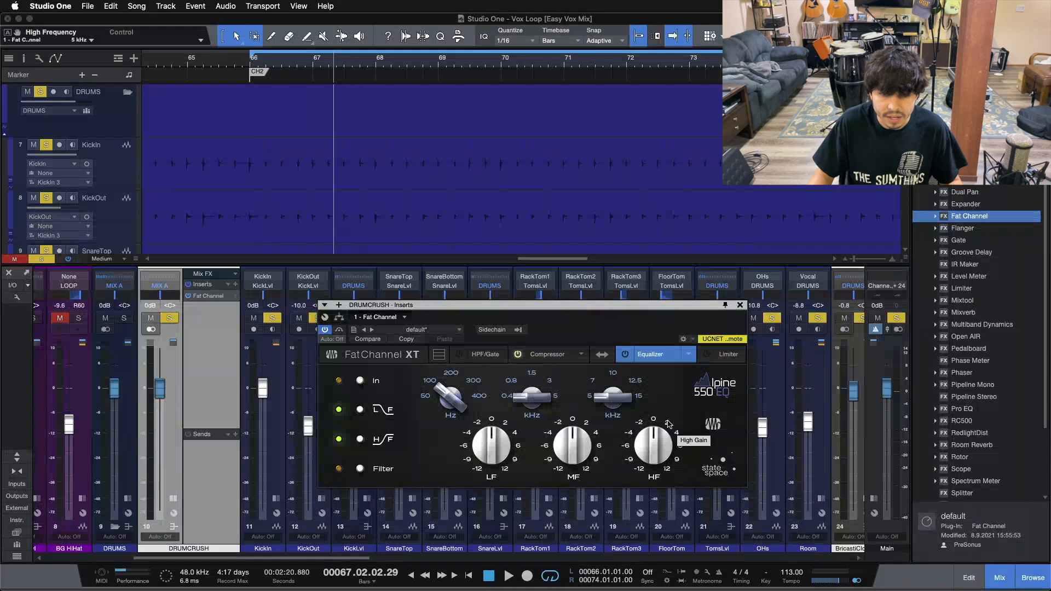
pyautogui.click(359, 410)
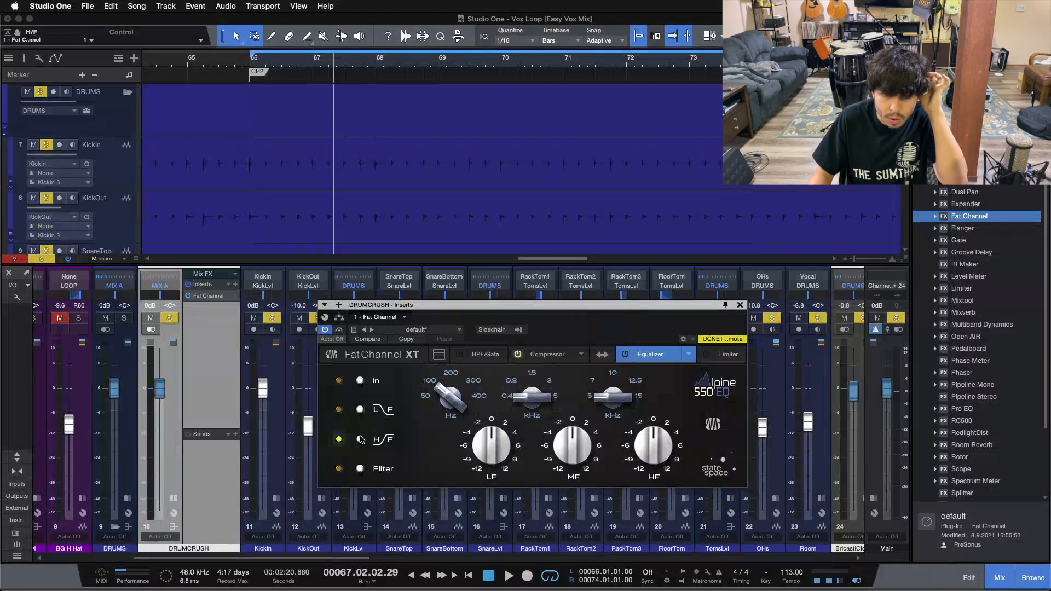
# Engage the EQ during playback and boost 2 dB at 50 Hz and 2 dB at 7 kHz
pyautogui.press('space')
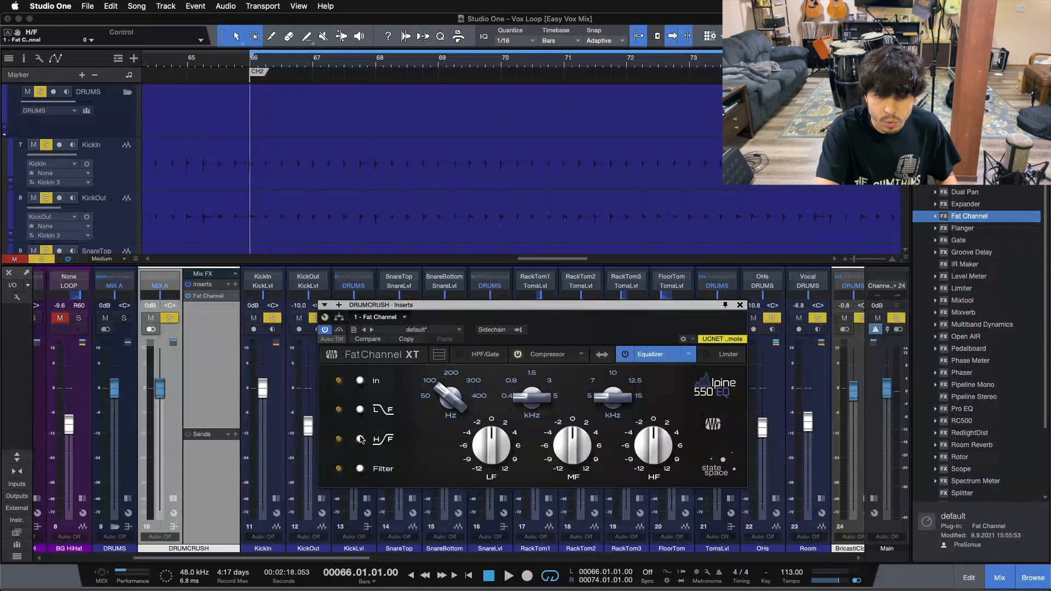
pyautogui.click(360, 380)
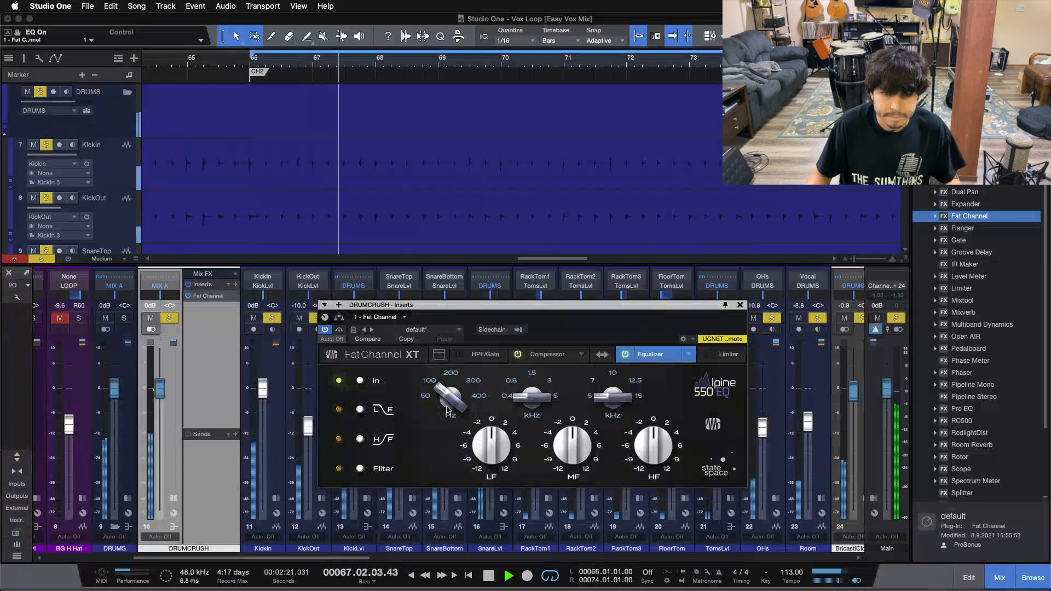
pyautogui.moveTo(451, 396); pyautogui.dragTo(452, 407)
pyautogui.moveTo(494, 452); pyautogui.dragTo(495, 446)
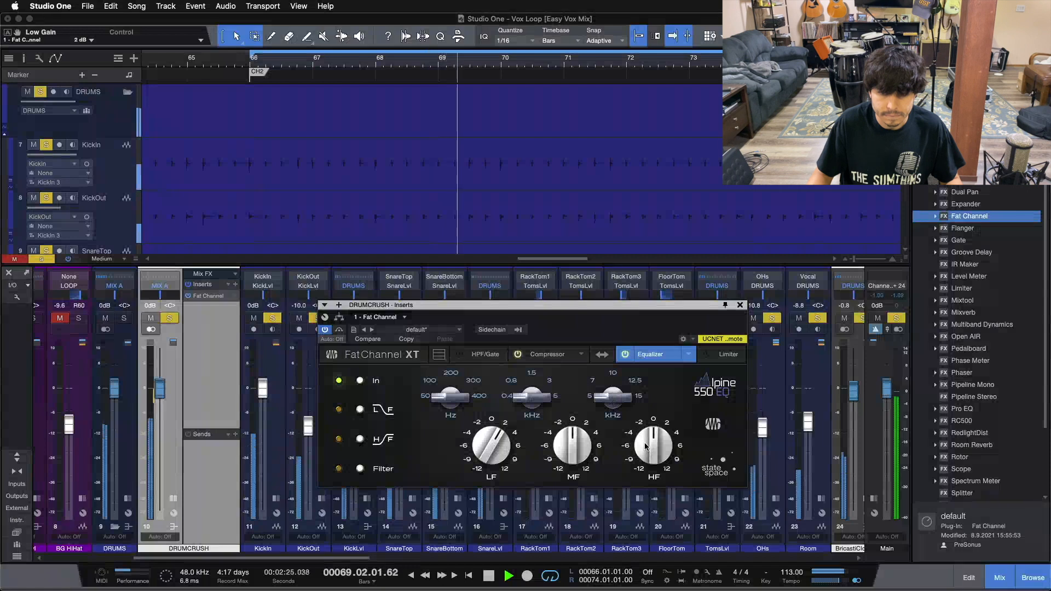
pyautogui.moveTo(615, 397); pyautogui.dragTo(624, 407)
pyautogui.moveTo(646, 451); pyautogui.dragTo(645, 445)
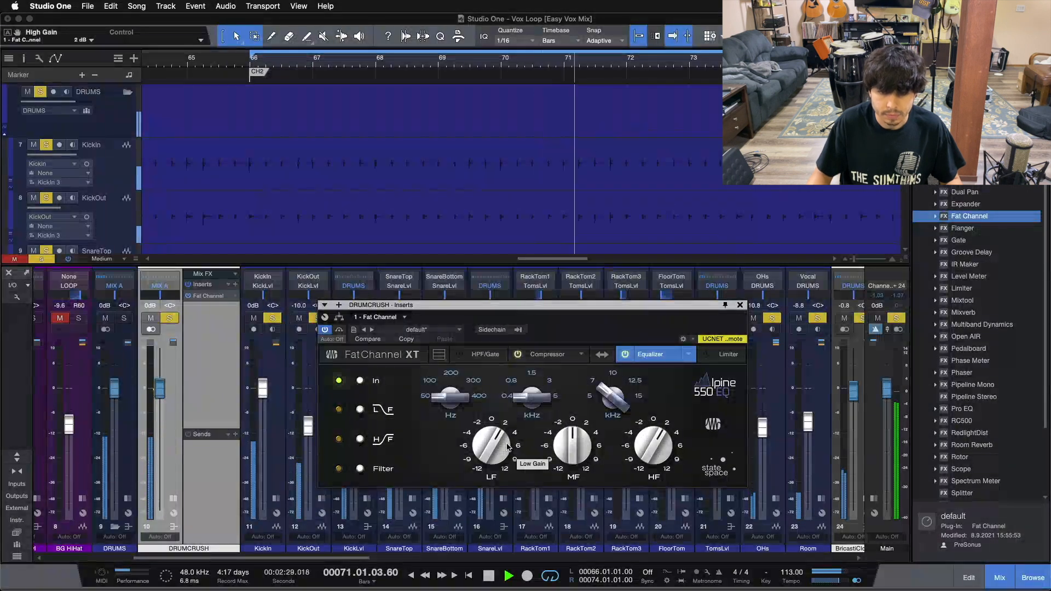
# Set the EQ's mid gain to -2 dB and the low and high gains to 4 dB, comparing against the bypassed equalizer
pyautogui.moveTo(572, 441); pyautogui.dragTo(572, 446)
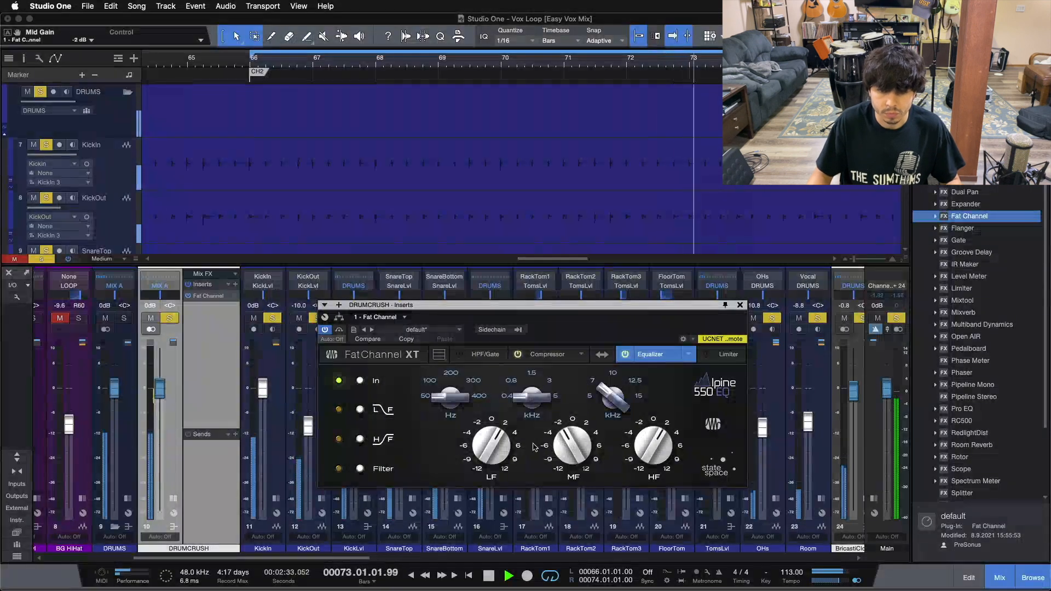
pyautogui.doubleClick(567, 445)
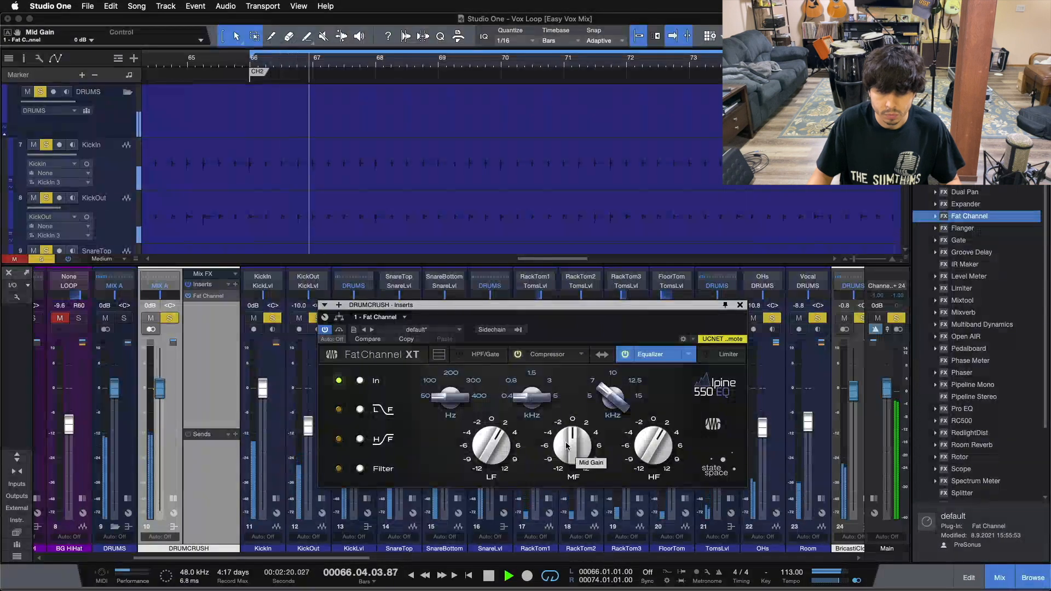
pyautogui.scroll(-1, 567, 446)
pyautogui.scroll(1, 485, 444)
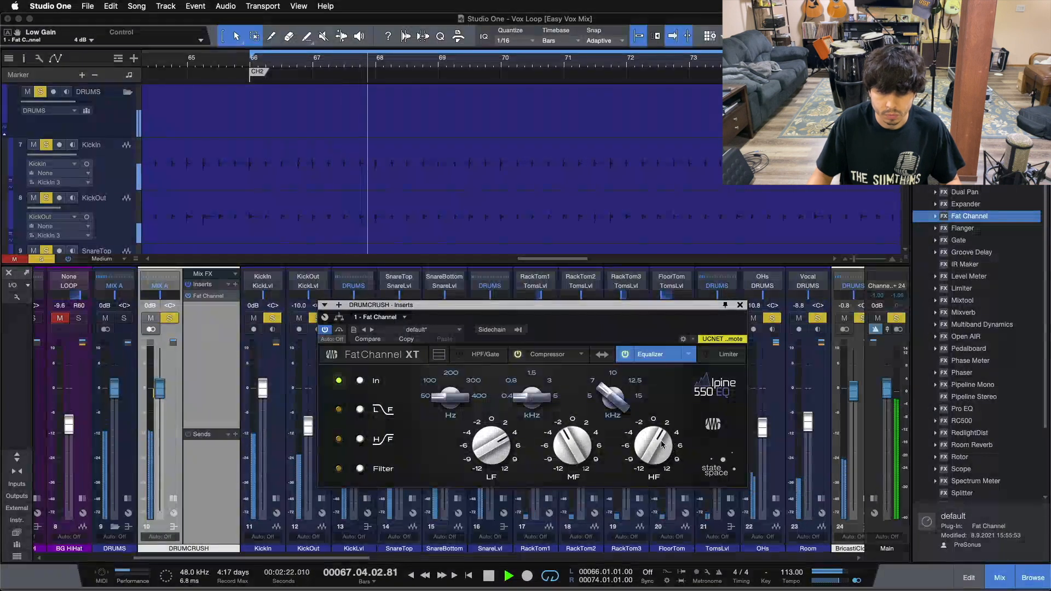
pyautogui.scroll(1, 659, 444)
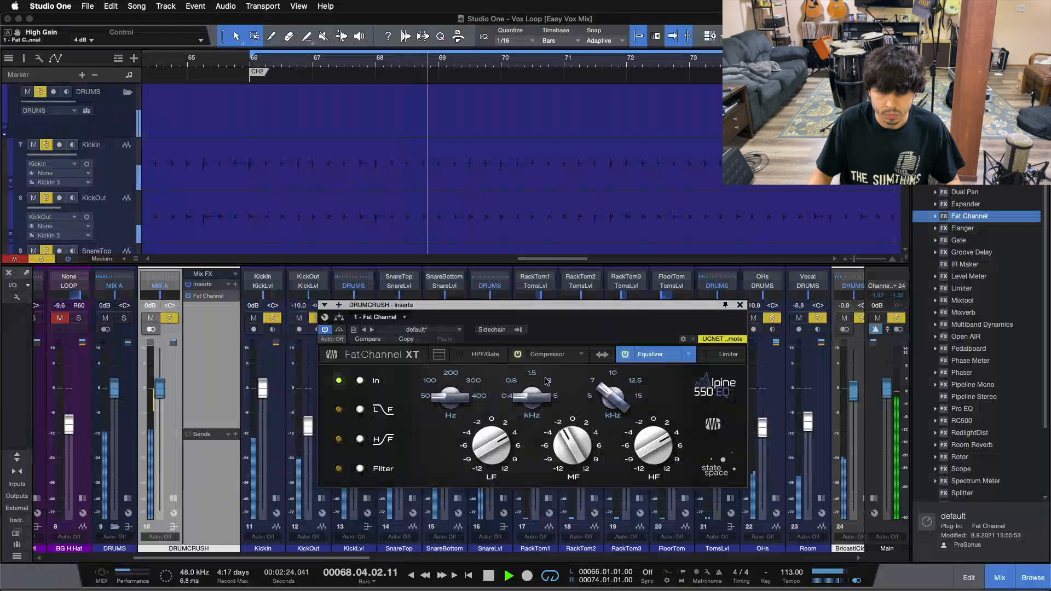
pyautogui.click(625, 354)
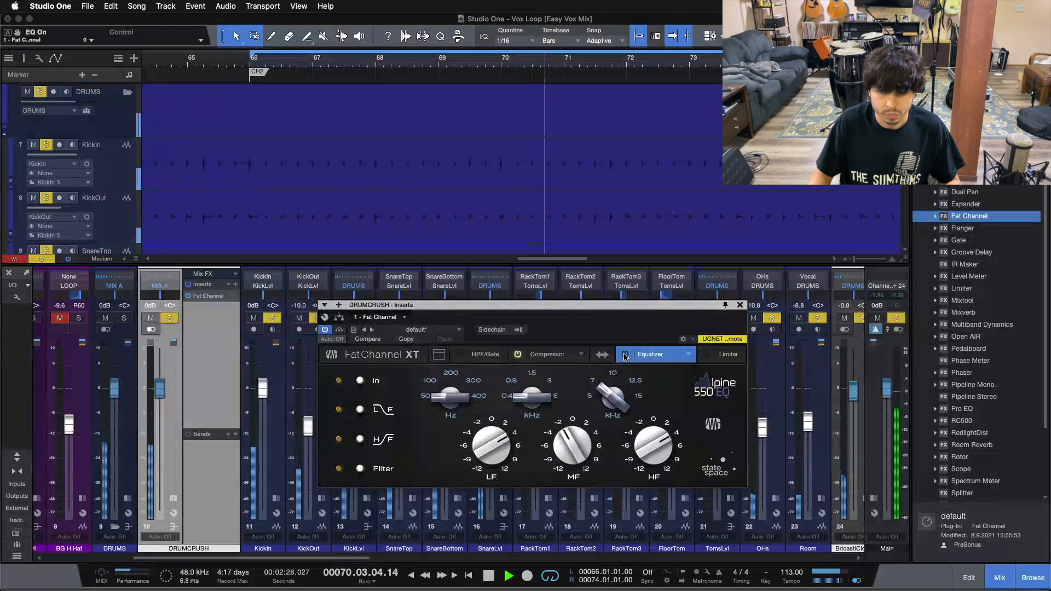
pyautogui.click(625, 354)
# Try the low and high shelves at 100 Hz and 5 kHz, then return to 50 Hz and 7 kHz with both shelves off
pyautogui.click(360, 409)
pyautogui.click(360, 438)
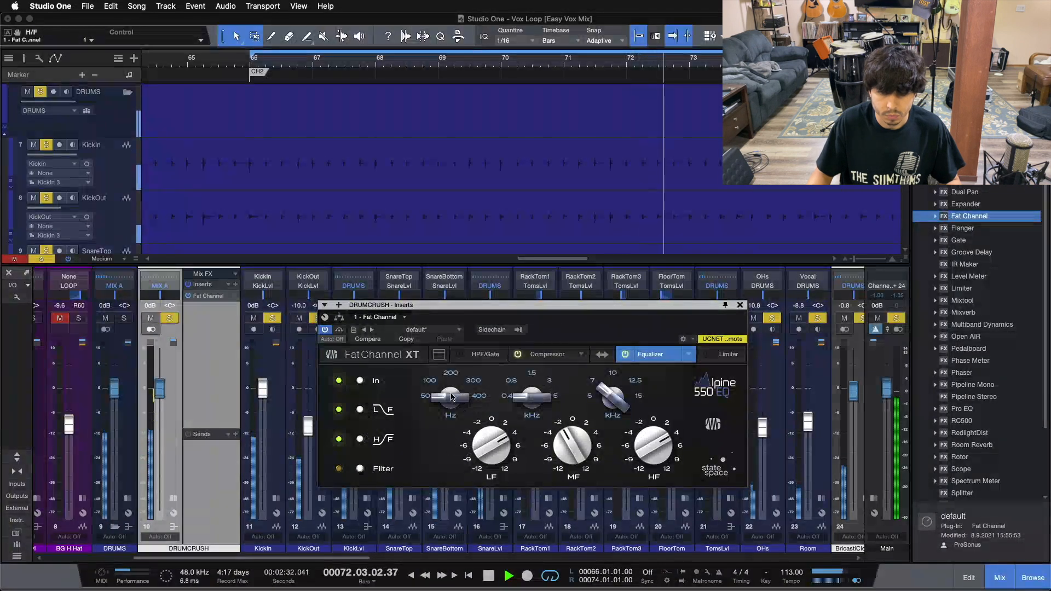
pyautogui.scroll(1, 451, 397)
pyautogui.scroll(-1, 611, 394)
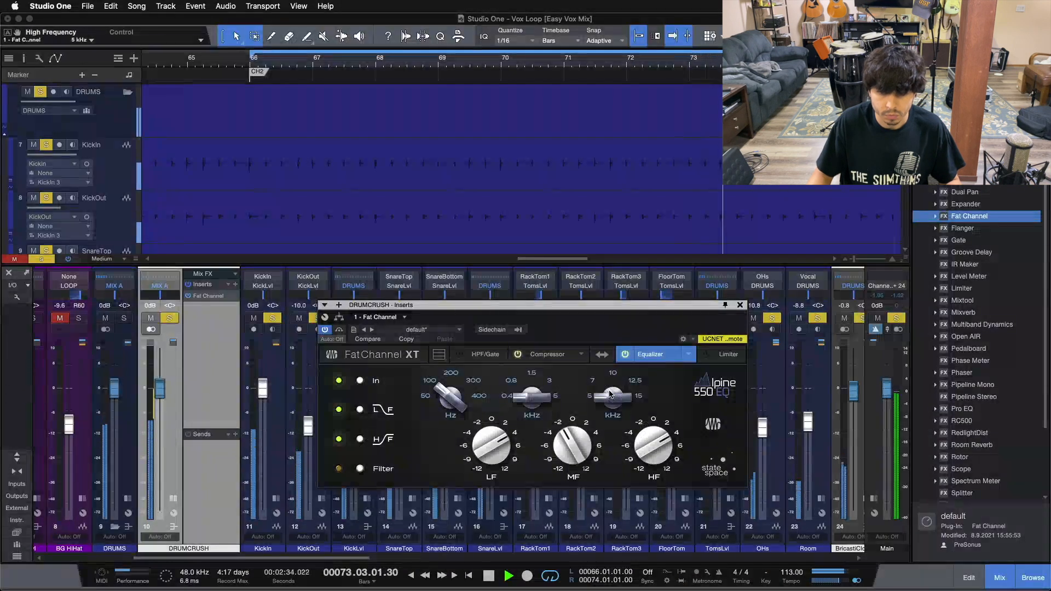
pyautogui.scroll(1, 611, 394)
pyautogui.scroll(-1, 461, 395)
pyautogui.click(359, 409)
pyautogui.click(360, 439)
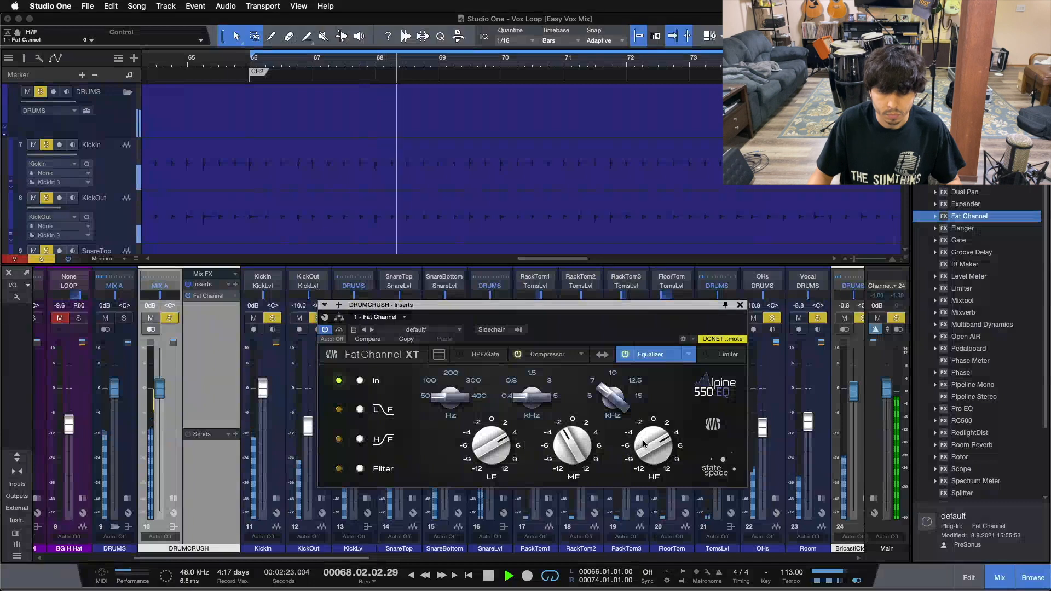
# Try the mid gain at -4 dB, compare with the equalizer bypassed and engaged, and return the gain to -2 dB
pyautogui.scroll(-3, 547, 446)
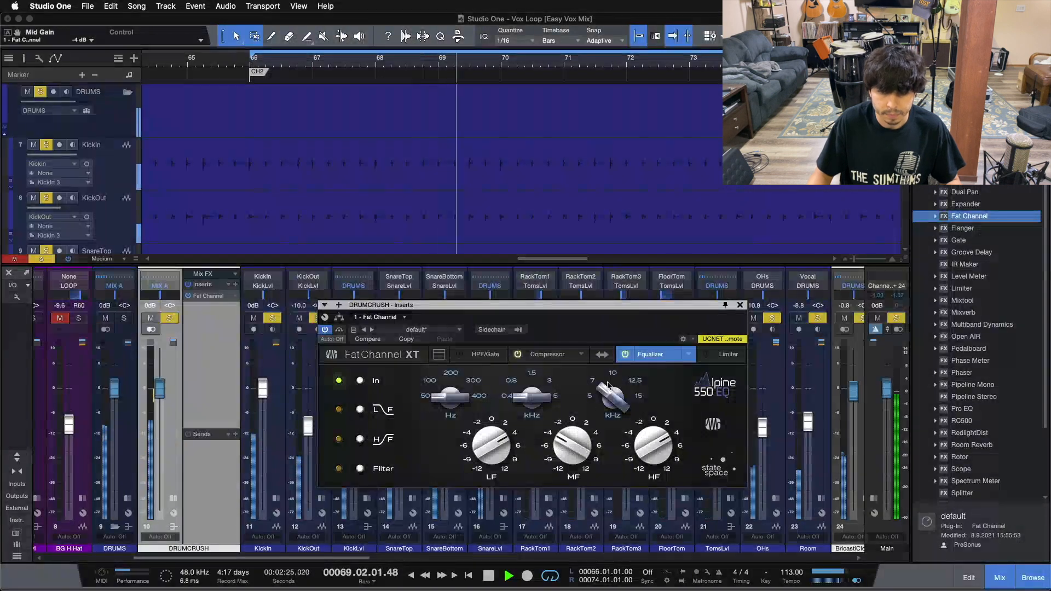
pyautogui.click(626, 356)
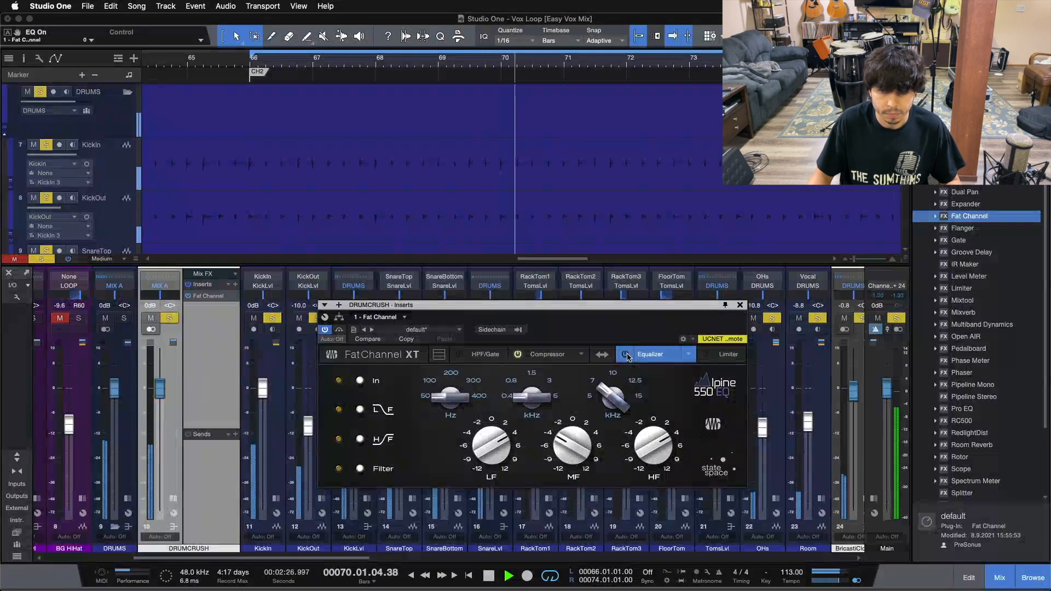
pyautogui.click(626, 355)
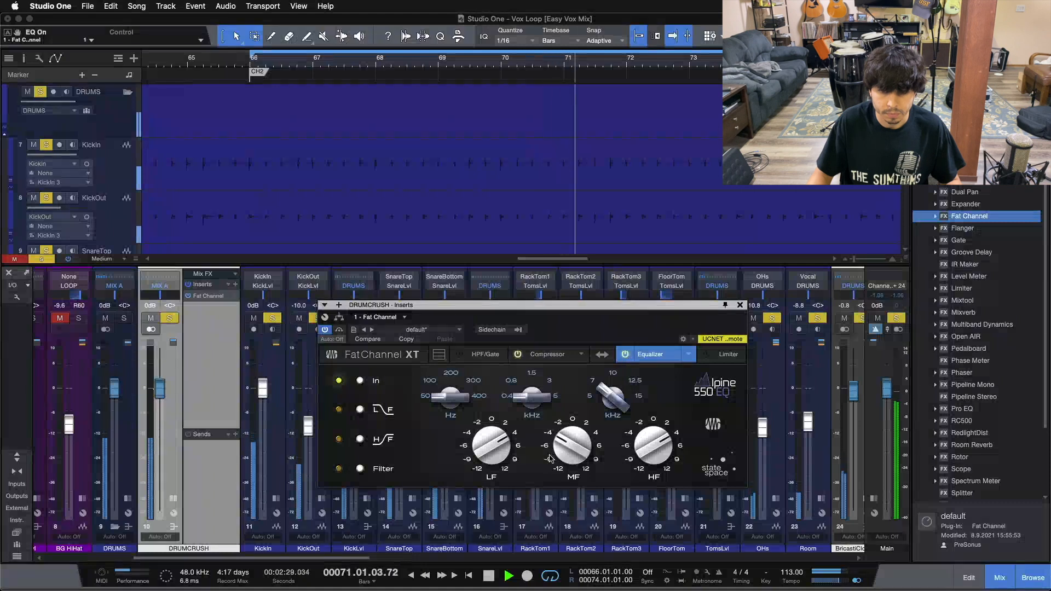
pyautogui.scroll(2, 574, 442)
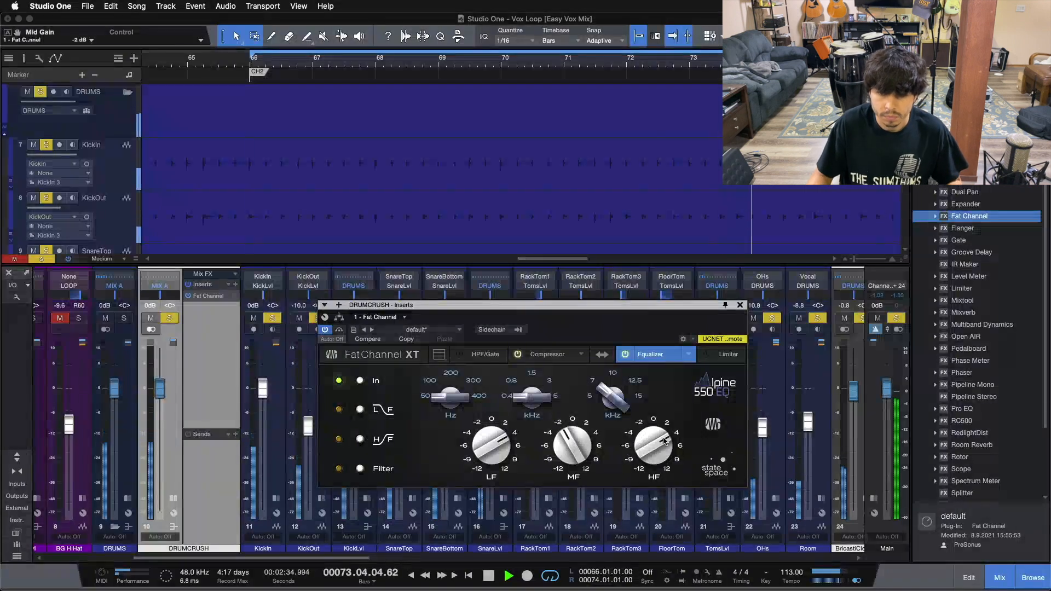
# Try the high gain at 6 dB against the bypassed equalizer, return it to 4 dB, and stop playback
pyautogui.scroll(3, 664, 441)
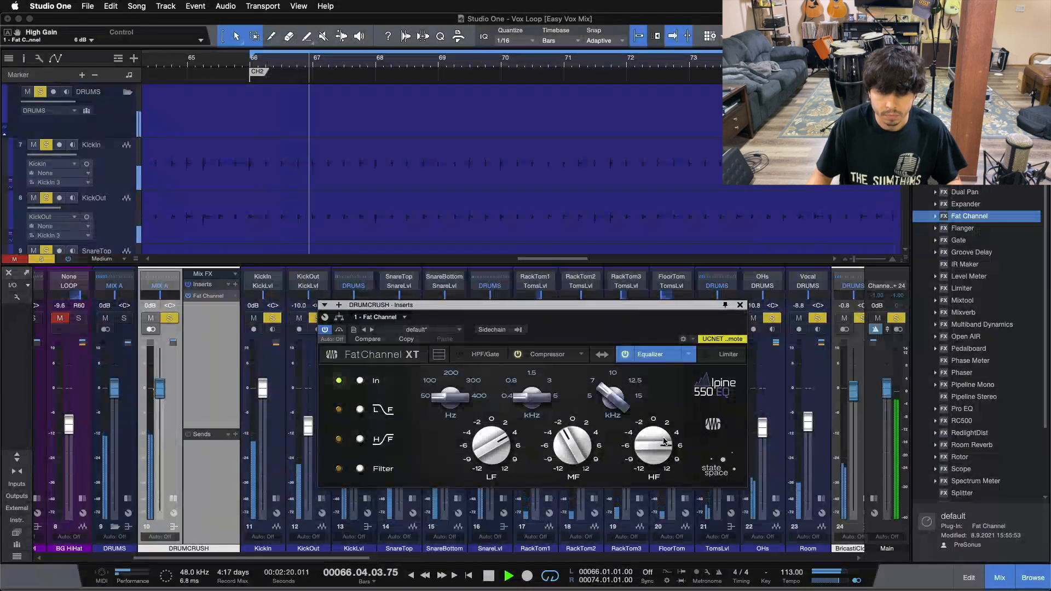
pyautogui.click(625, 355)
pyautogui.click(625, 356)
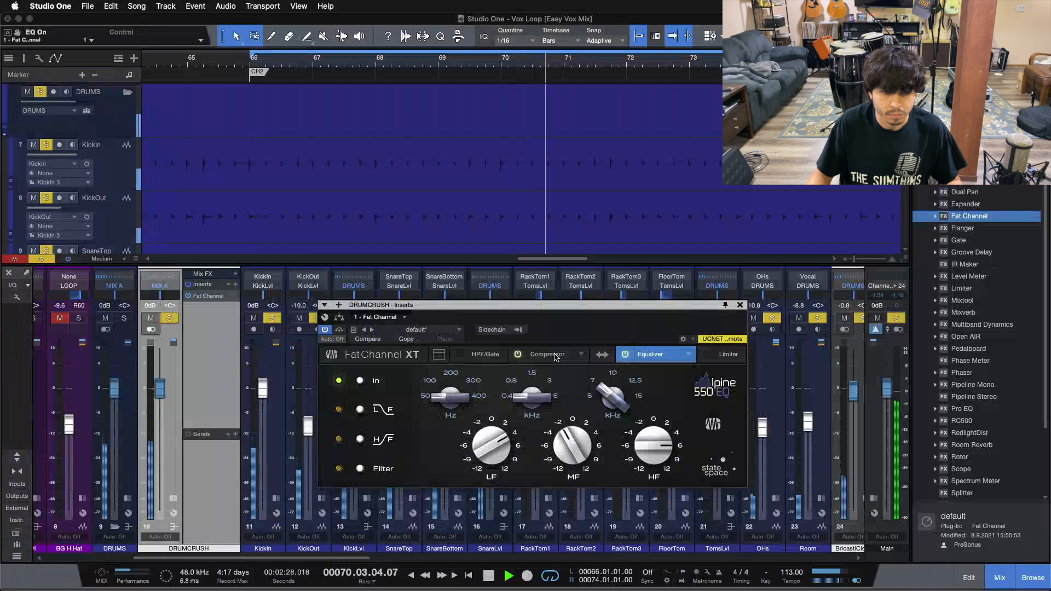
pyautogui.moveTo(647, 443); pyautogui.dragTo(646, 446)
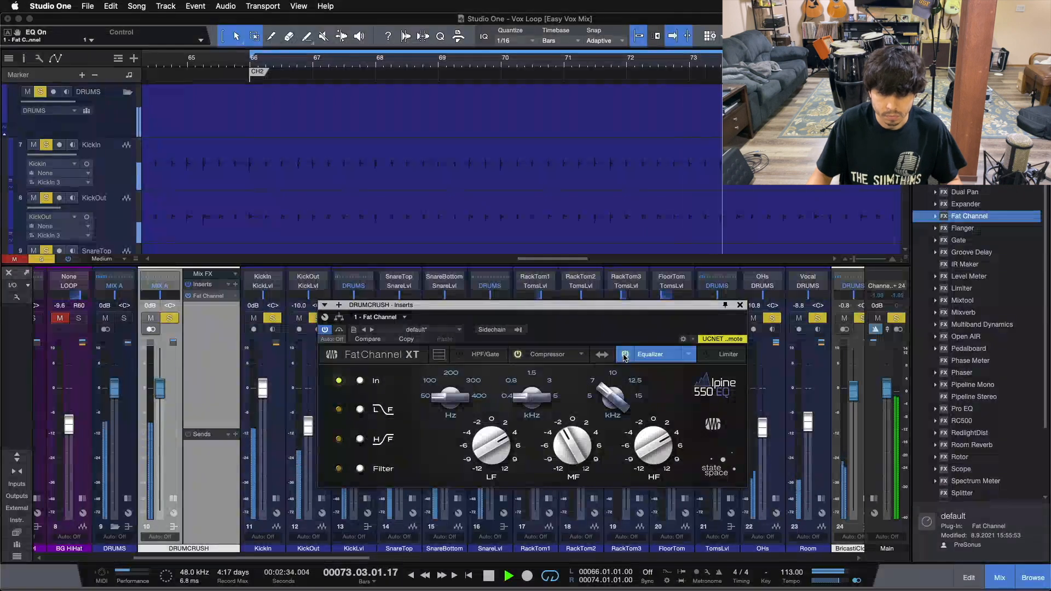
pyautogui.press('space')
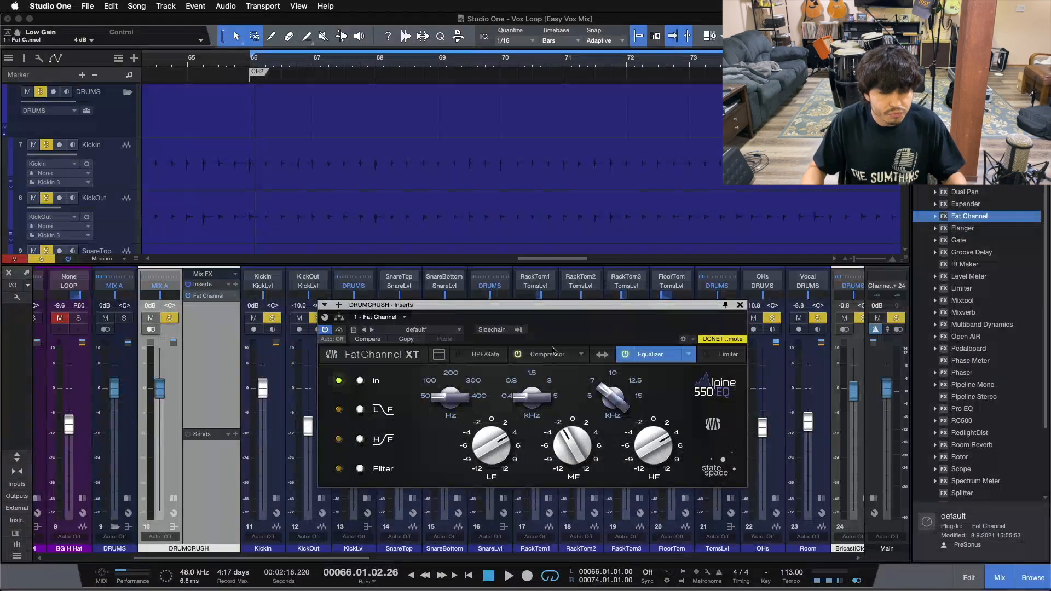
# Lower the DRUMCRUSH fader to minus infinity, collapse its inserts and solo the DRUMS bus
pyautogui.moveTo(161, 387); pyautogui.dragTo(160, 387)
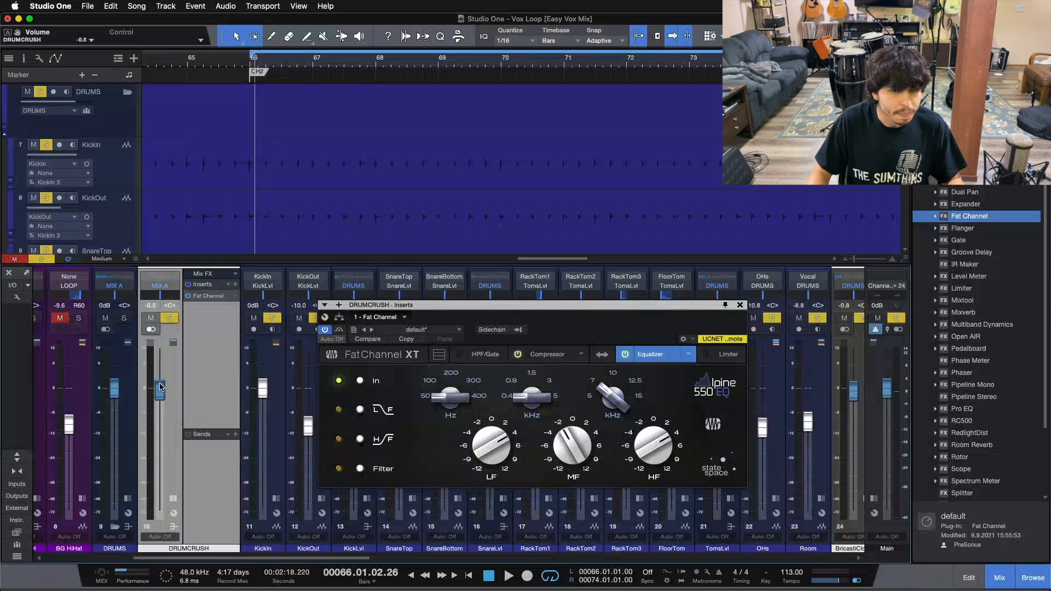
pyautogui.moveTo(161, 445); pyautogui.dragTo(163, 506)
pyautogui.click(173, 500)
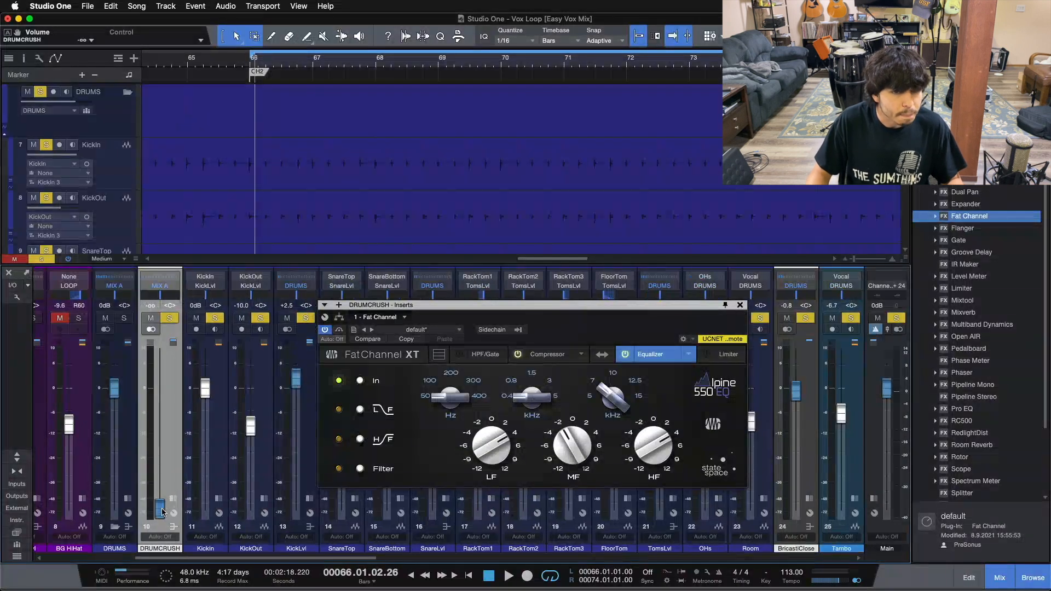
pyautogui.click(111, 322)
pyautogui.click(124, 318)
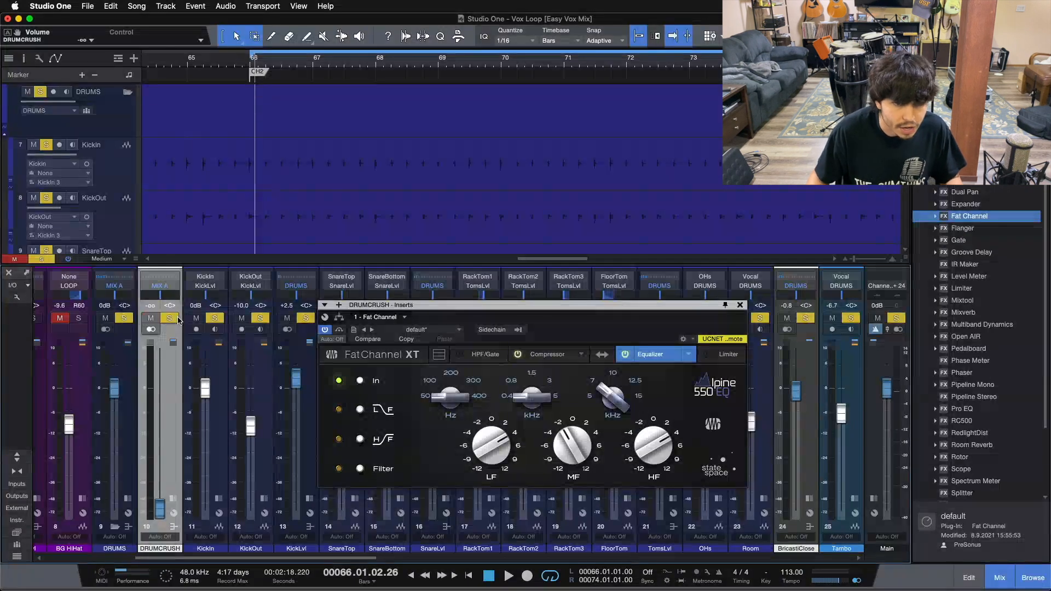
# Play the loop and gradually raise the DRUMCRUSH fader to -15.8 dB to blend it with the drums
pyautogui.press('space')
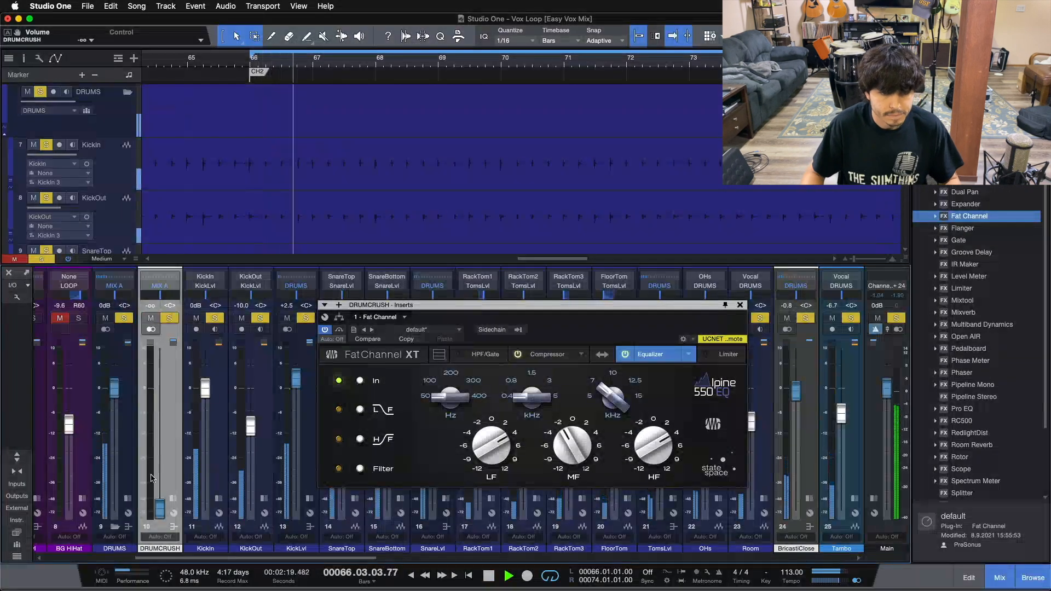
pyautogui.moveTo(160, 509); pyautogui.dragTo(159, 469)
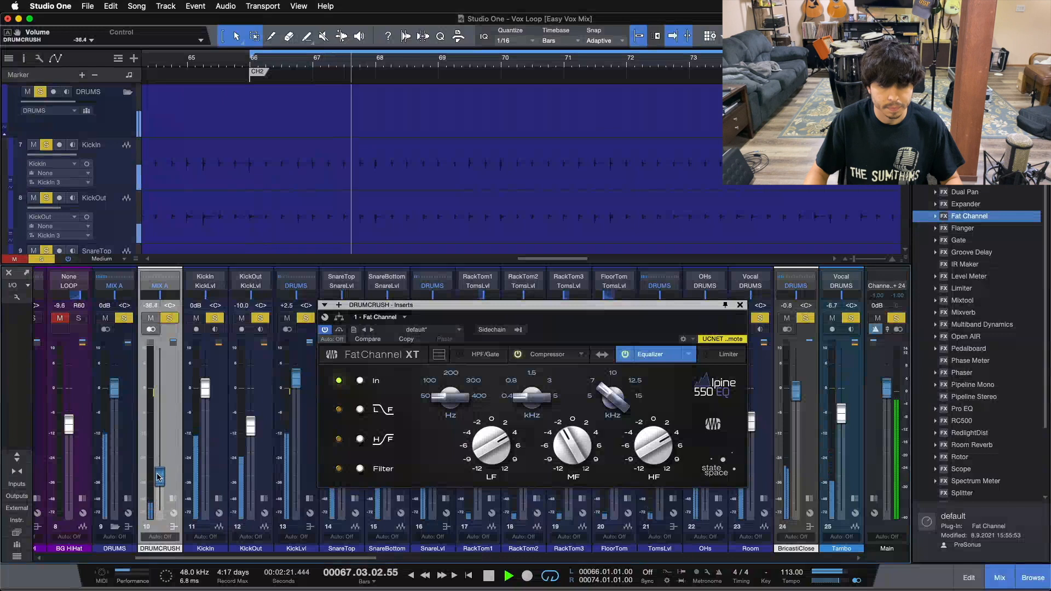
pyautogui.scroll(8, 158, 469)
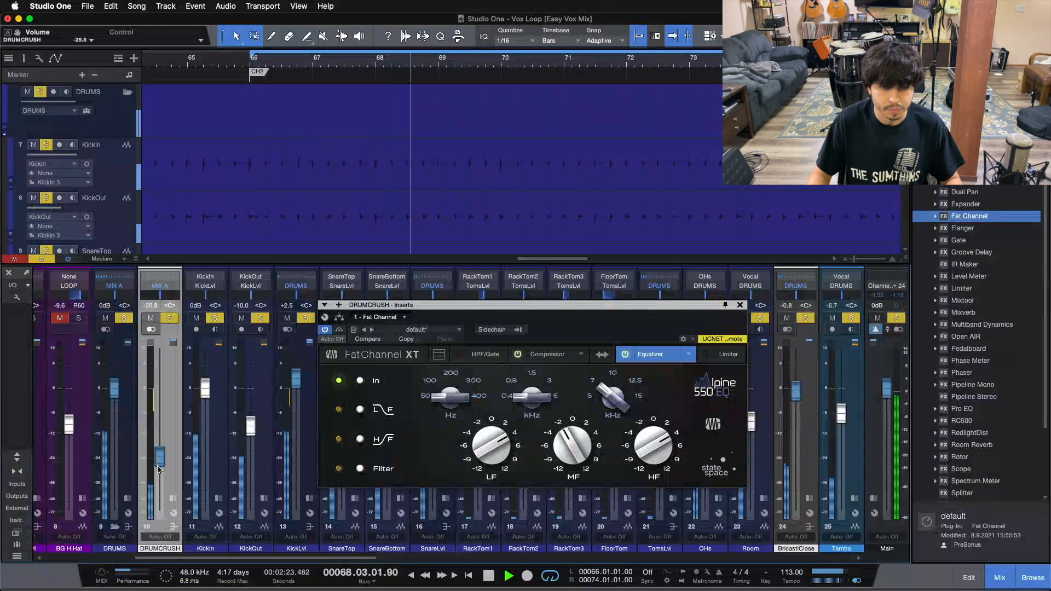
pyautogui.scroll(5, 158, 469)
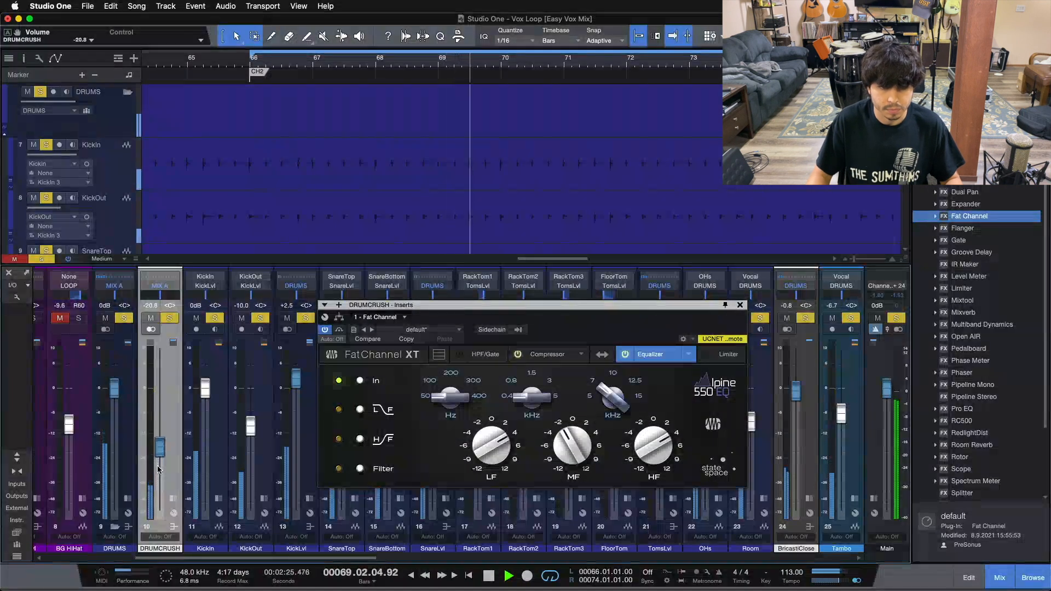
pyautogui.scroll(3, 159, 469)
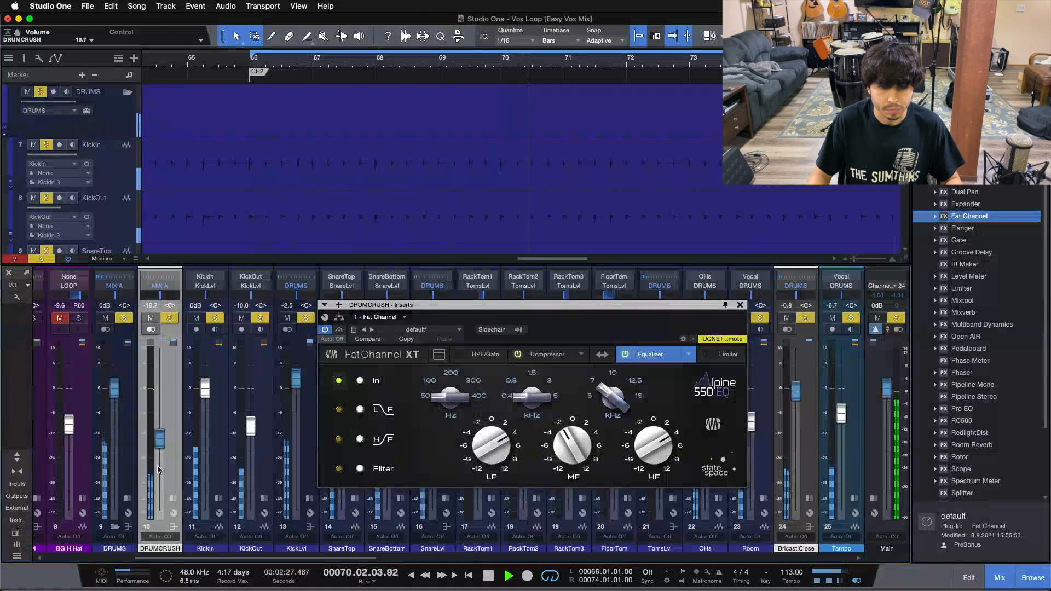
pyautogui.scroll(1, 158, 469)
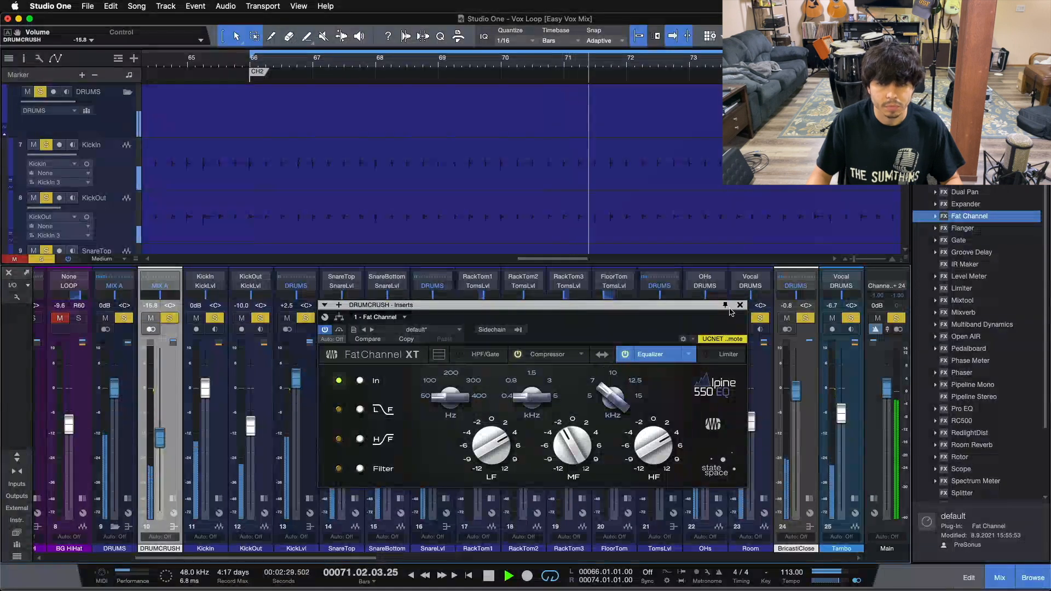
# Raise the high gain of DRUMCRUSH's Fat Channel equalizer to 6 dB and close the plug-in
pyautogui.click(740, 305)
pyautogui.click(172, 498)
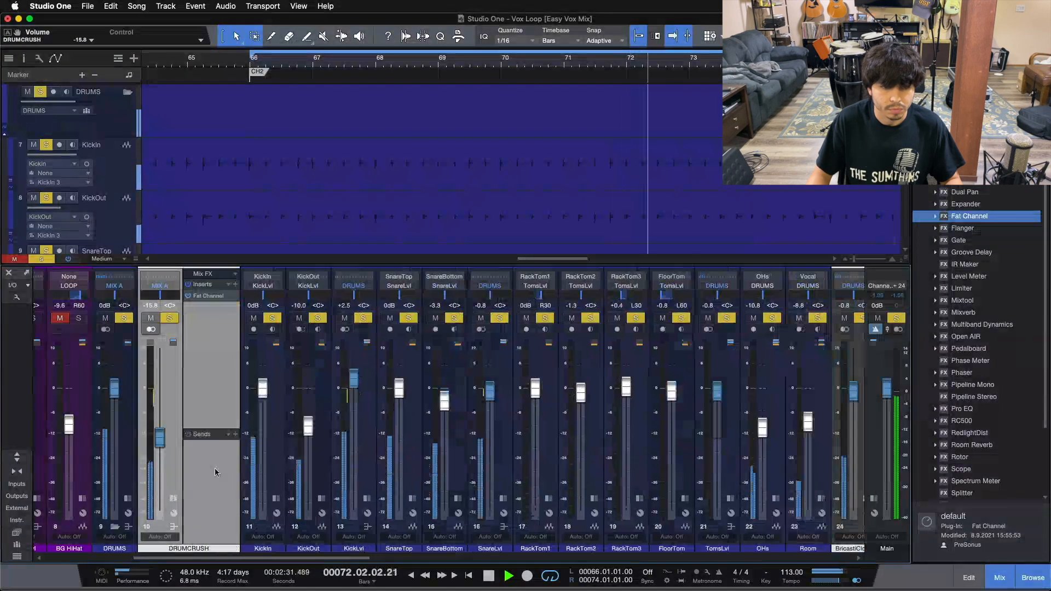
pyautogui.click(208, 296)
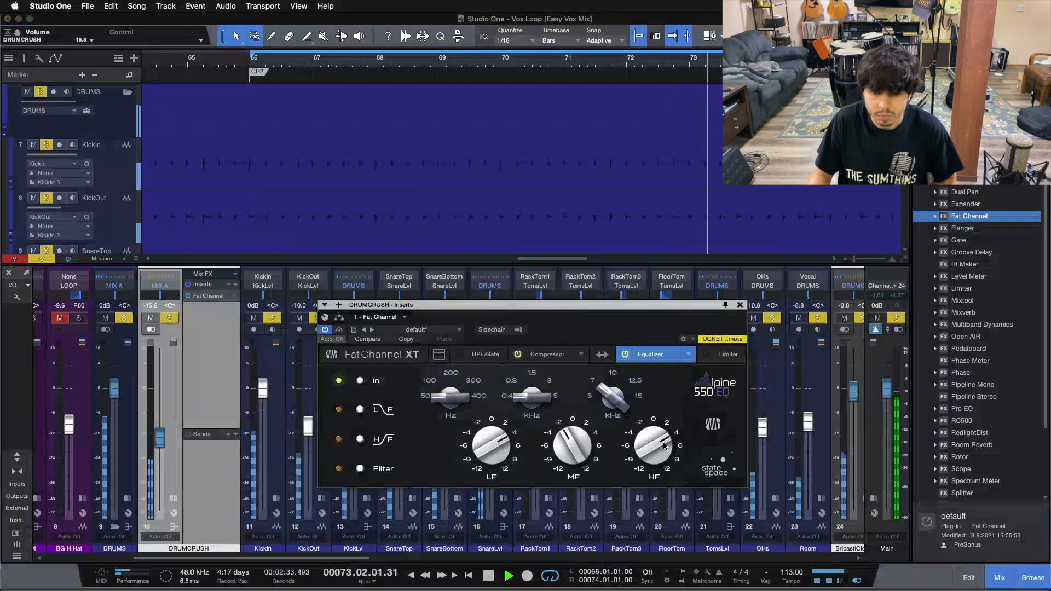
pyautogui.scroll(3, 665, 442)
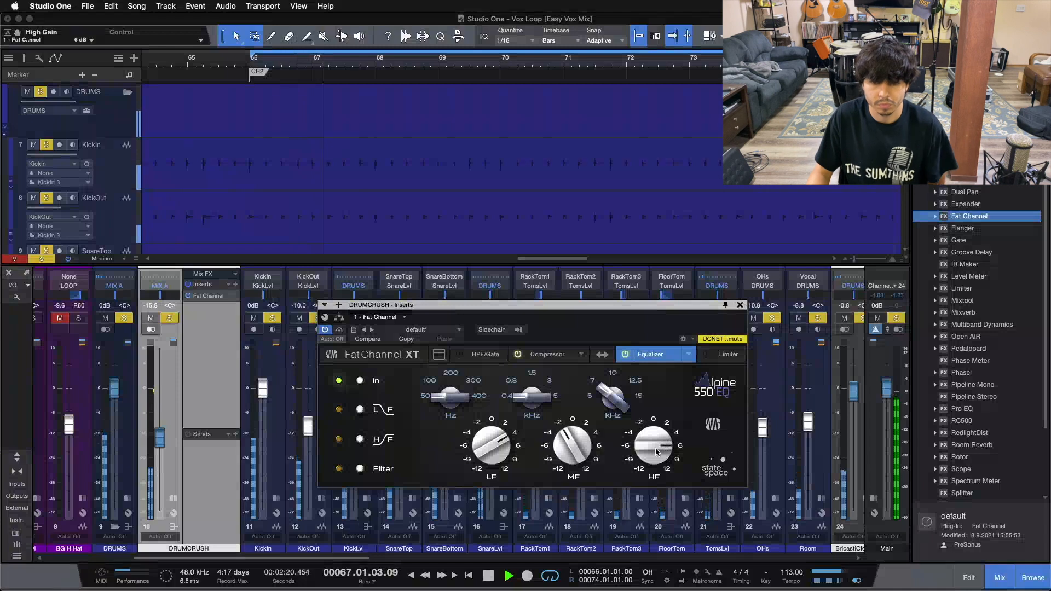
pyautogui.click(740, 304)
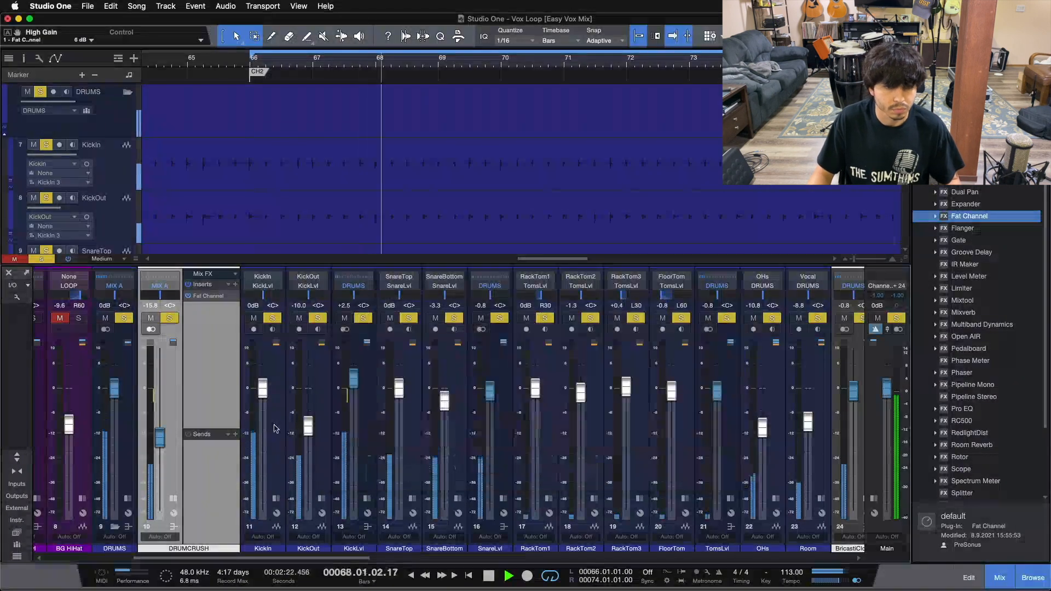
# Compare the drums with DRUMCRUSH muted and soloed, and lower its fader to -17.5 dB
pyautogui.click(150, 318)
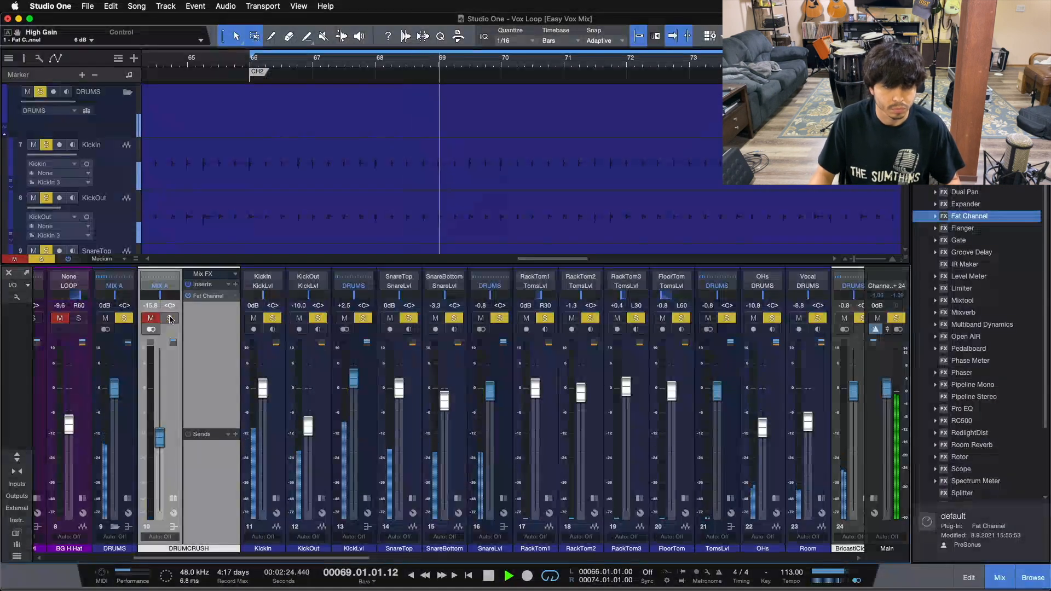
pyautogui.moveTo(157, 425); pyautogui.dragTo(158, 427)
pyautogui.click(150, 318)
pyautogui.click(169, 318)
pyautogui.moveTo(159, 439); pyautogui.dragTo(159, 441)
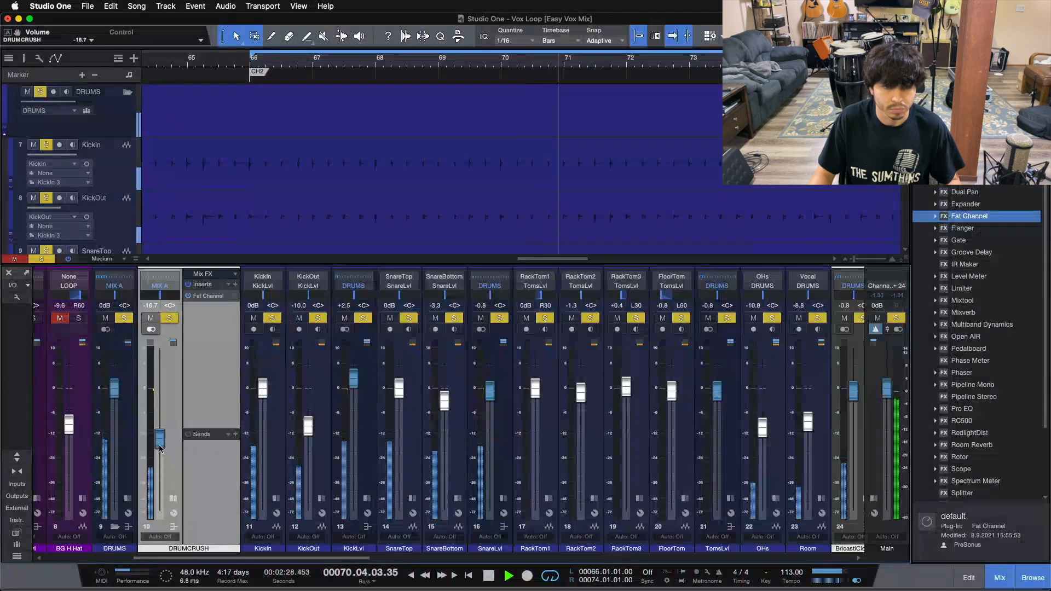
# Compare DRUMCRUSH muted and soloed again, set its fader to -16.7 dB and stop playback
pyautogui.click(151, 317)
pyautogui.click(169, 317)
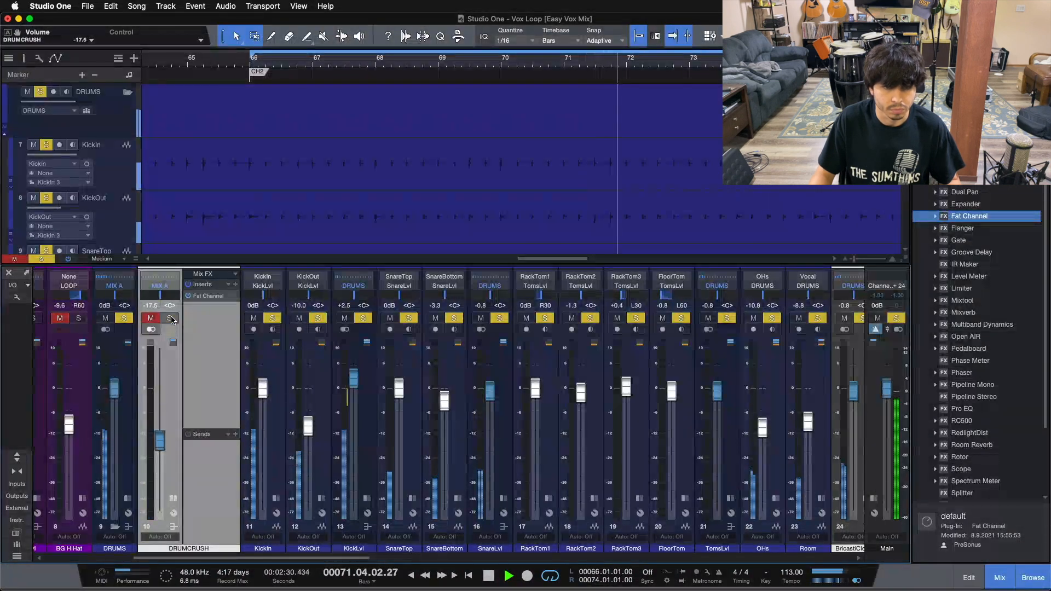
pyautogui.click(151, 318)
pyautogui.click(169, 318)
pyautogui.moveTo(160, 445); pyautogui.dragTo(161, 442)
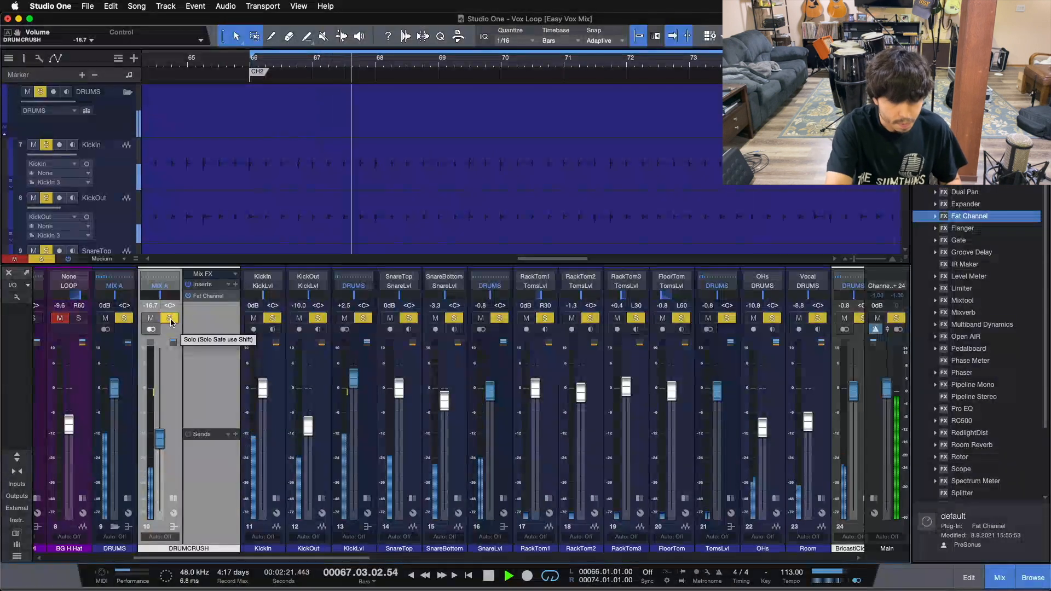
pyautogui.press('space')
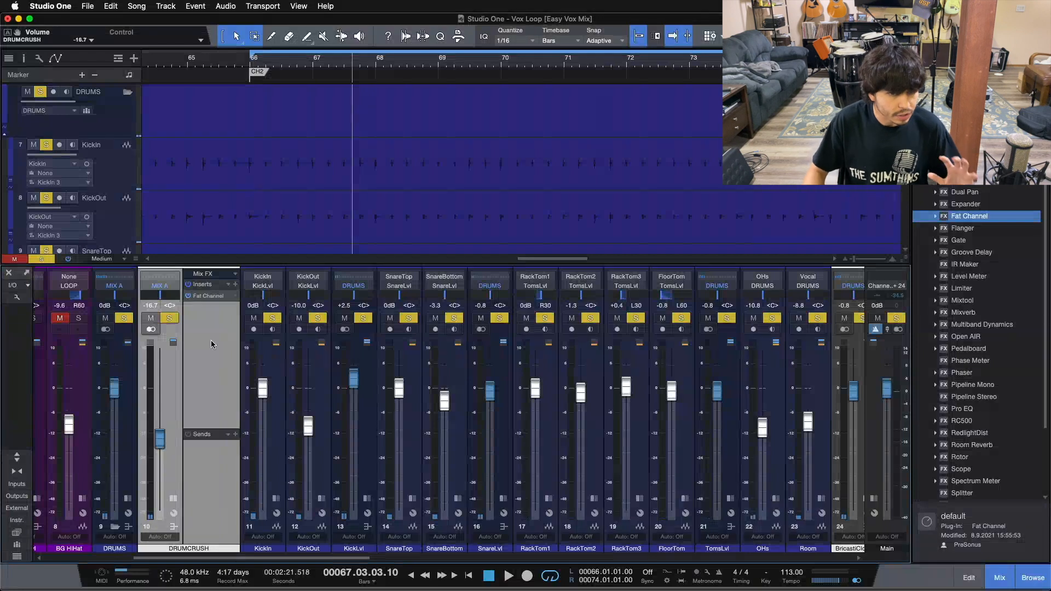
# Review DRUMCRUSH's Fat Channel equalizer settings, then close the plug-in and collapse the channel's inserts
pyautogui.click(210, 296)
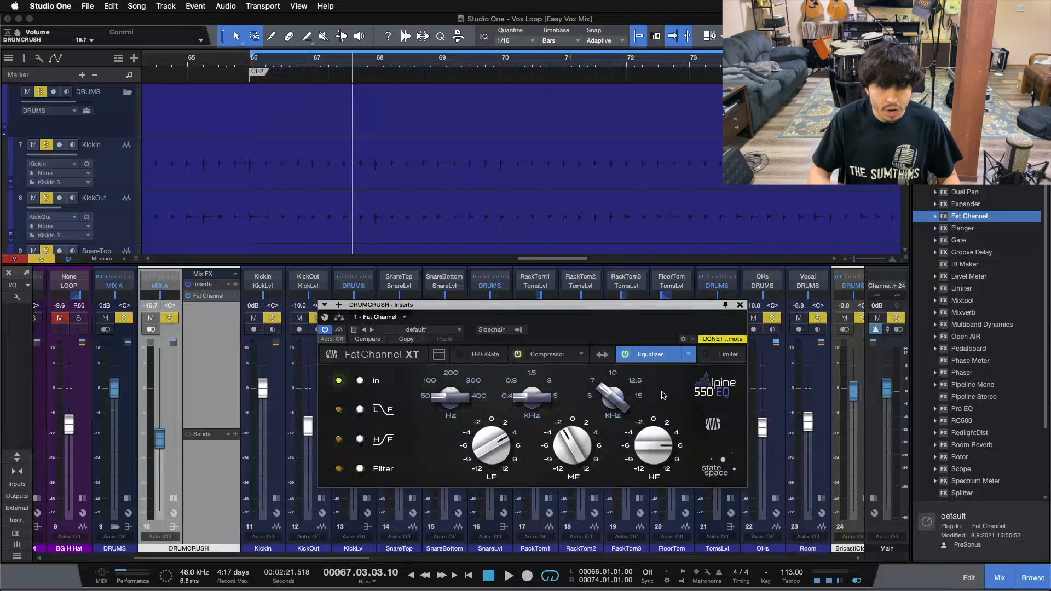
pyautogui.click(740, 305)
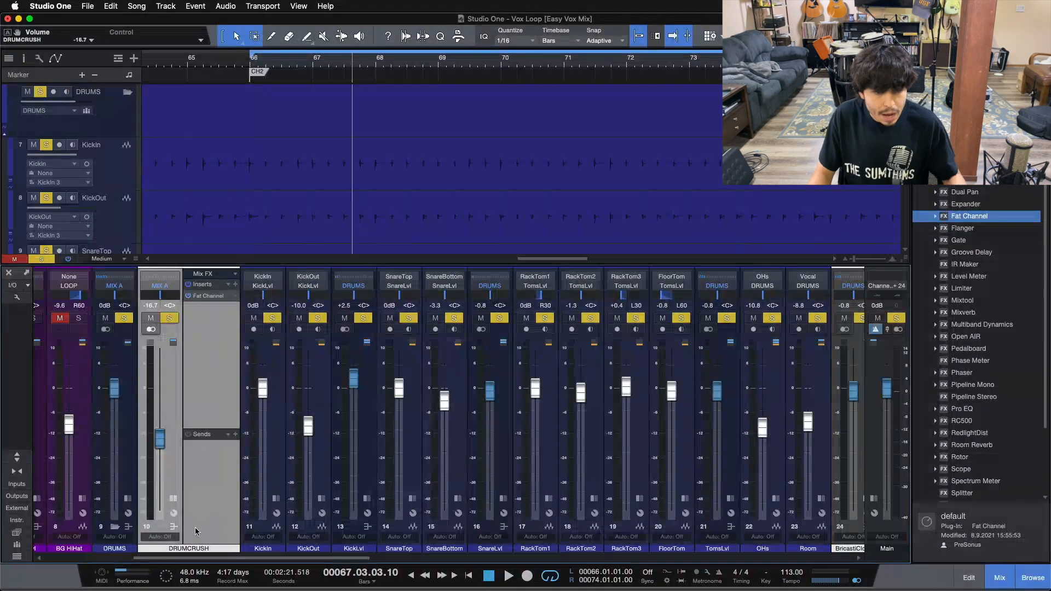
pyautogui.doubleClick(214, 455)
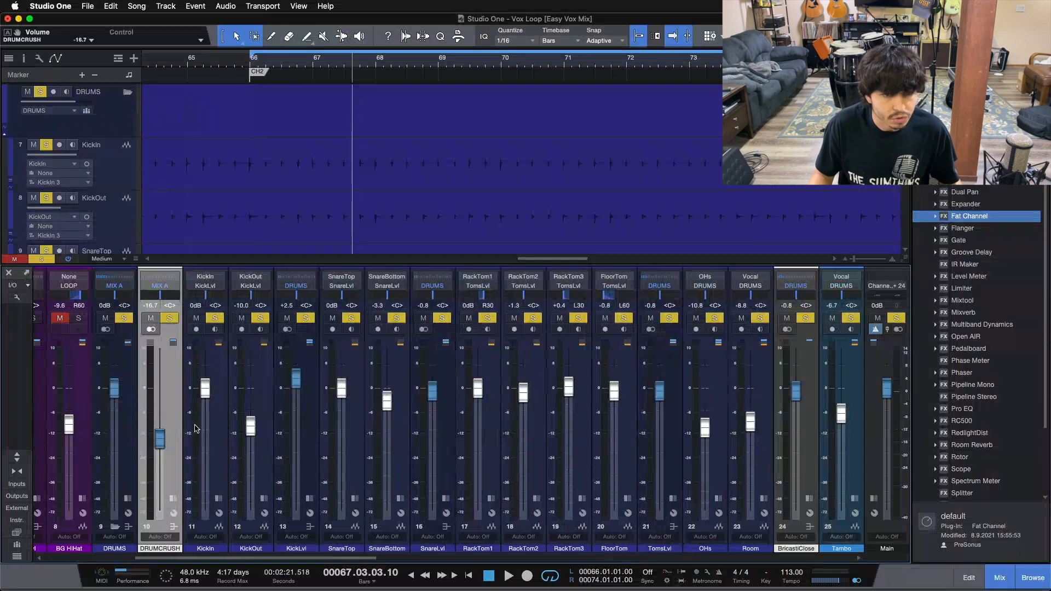
# Clear all solos, return the playhead to the loop start at bar 66 and save the song
pyautogui.hotkey('shift', 's')
pyautogui.press('KP_1')
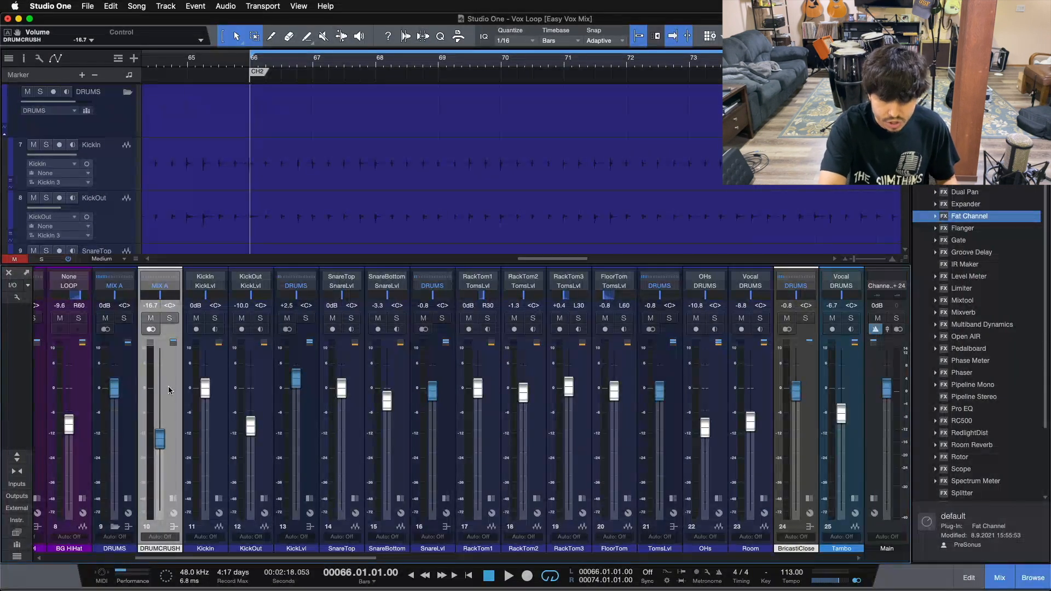
pyautogui.press('super+s')
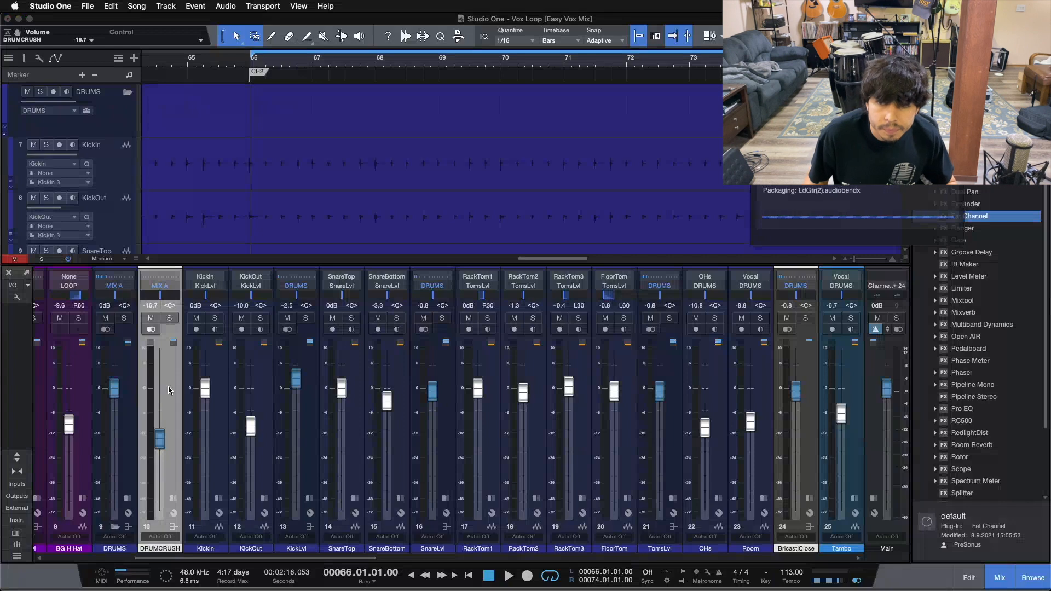
# Play the full mix, mute DRUMCRUSH for comparison, lower its fader to -17.5 dB and unmute it
pyautogui.press('space')
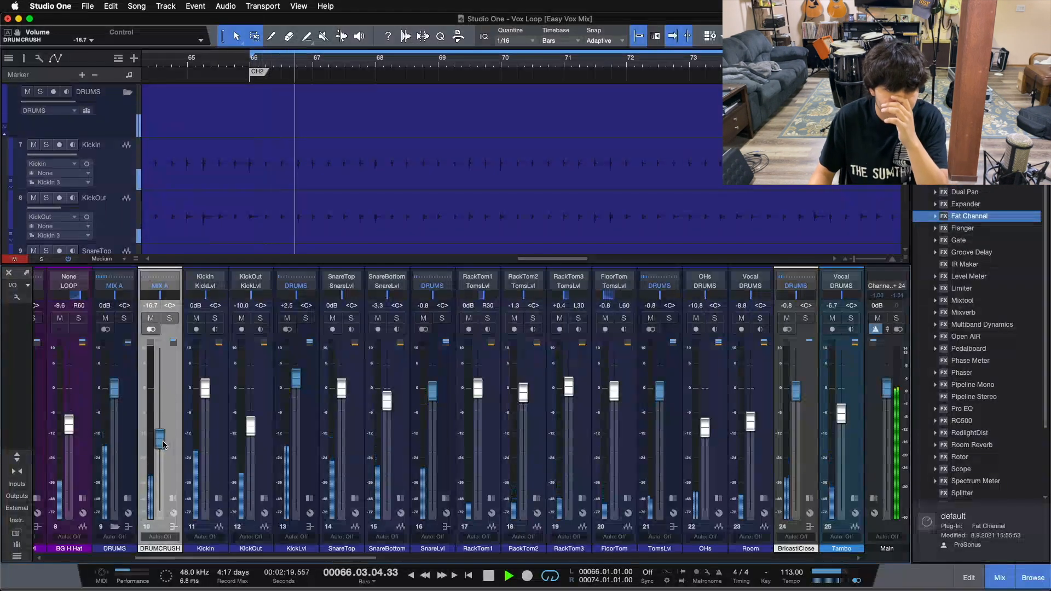
pyautogui.click(152, 318)
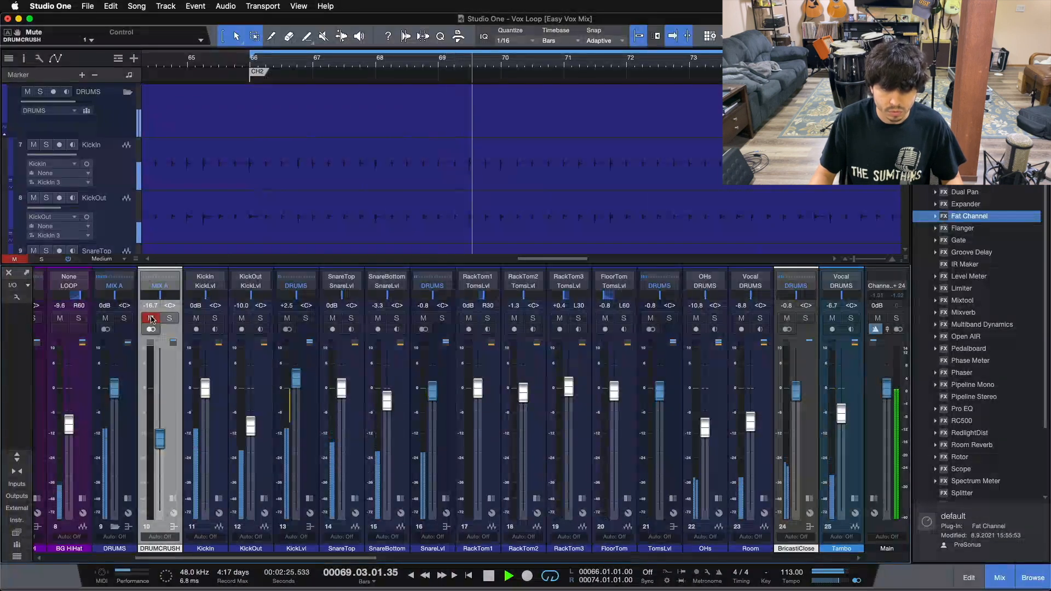
pyautogui.moveTo(160, 439); pyautogui.dragTo(160, 441)
pyautogui.click(152, 319)
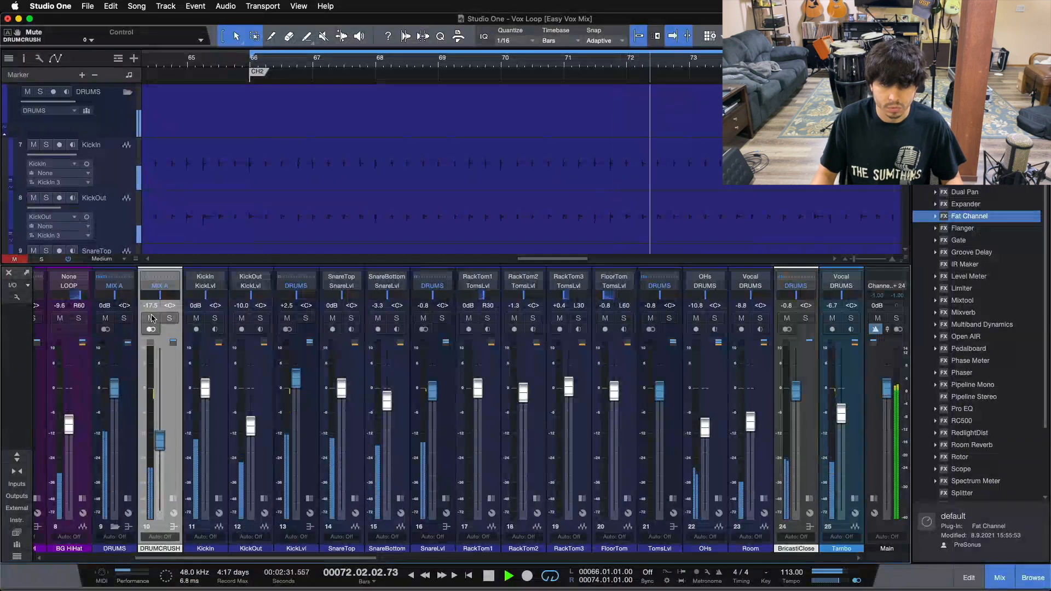
# Compare the full mix with DRUMCRUSH muted and unmuted, leave it unmuted and stop playback
pyautogui.click(151, 319)
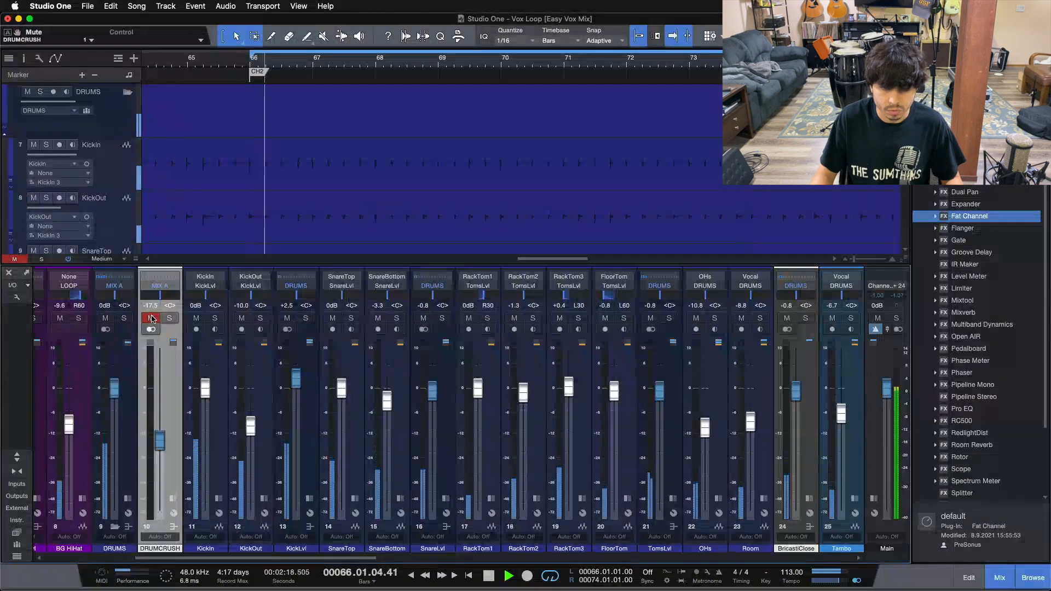
pyautogui.click(151, 319)
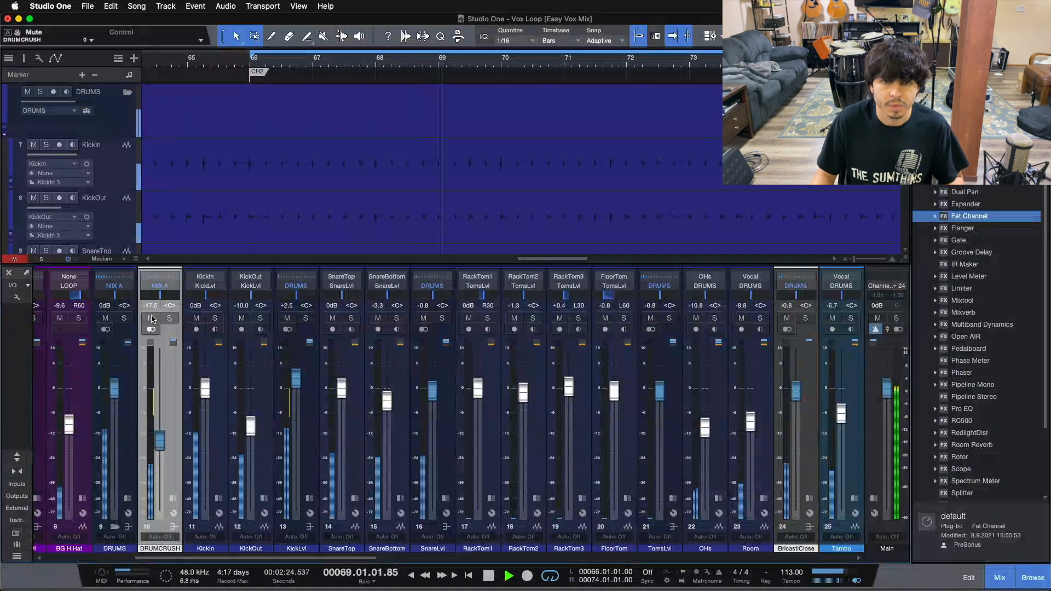
pyautogui.click(151, 319)
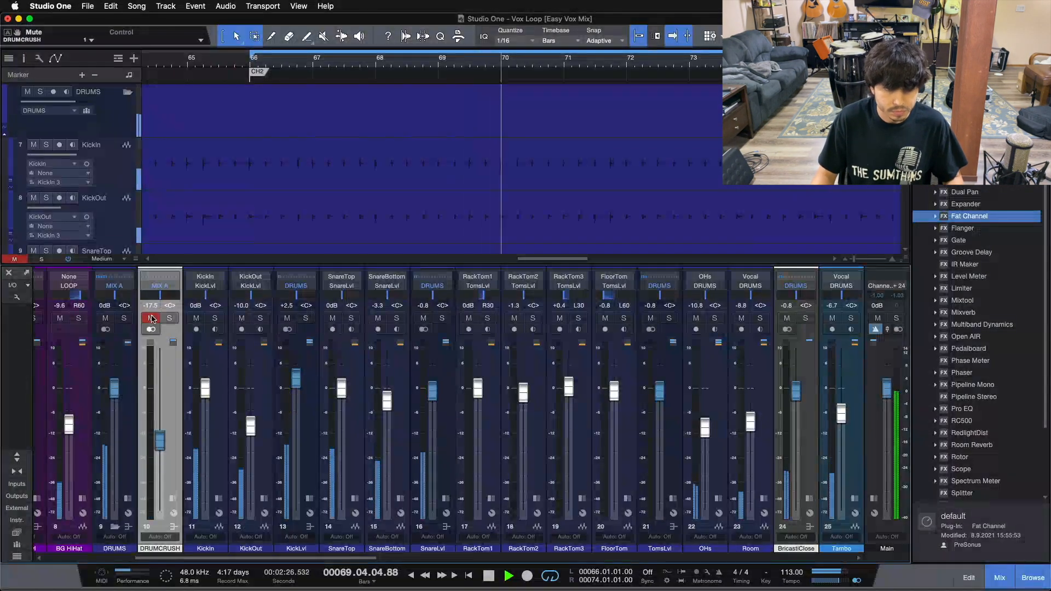
pyautogui.click(152, 318)
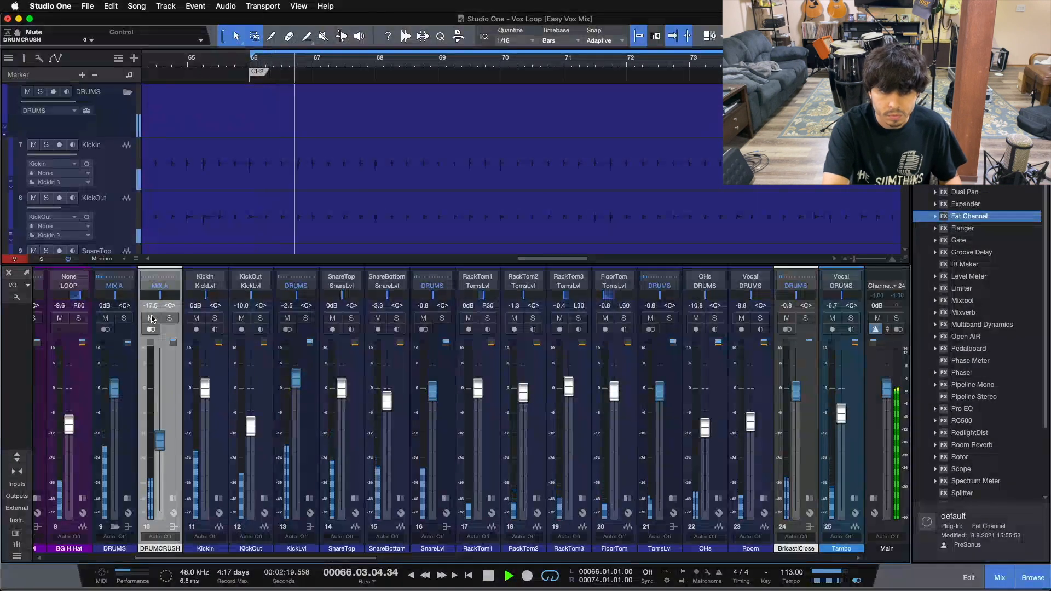
pyautogui.press('space')
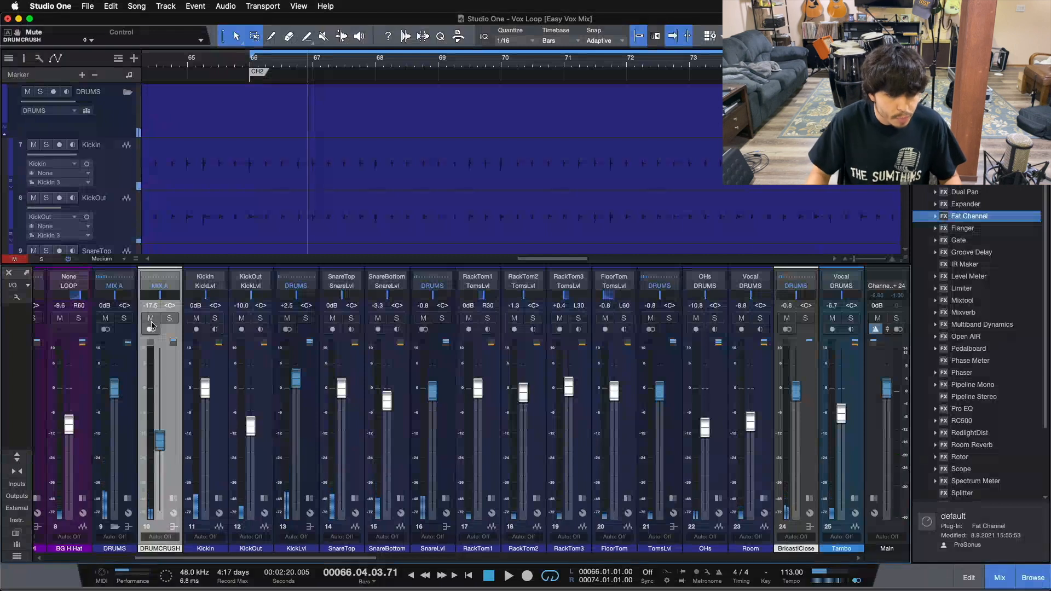
# Examine the DRUMS bus's send to DRUMCRUSH and the compressor and equalizer settings in DRUMCRUSH's Fat Channel
pyautogui.click(128, 526)
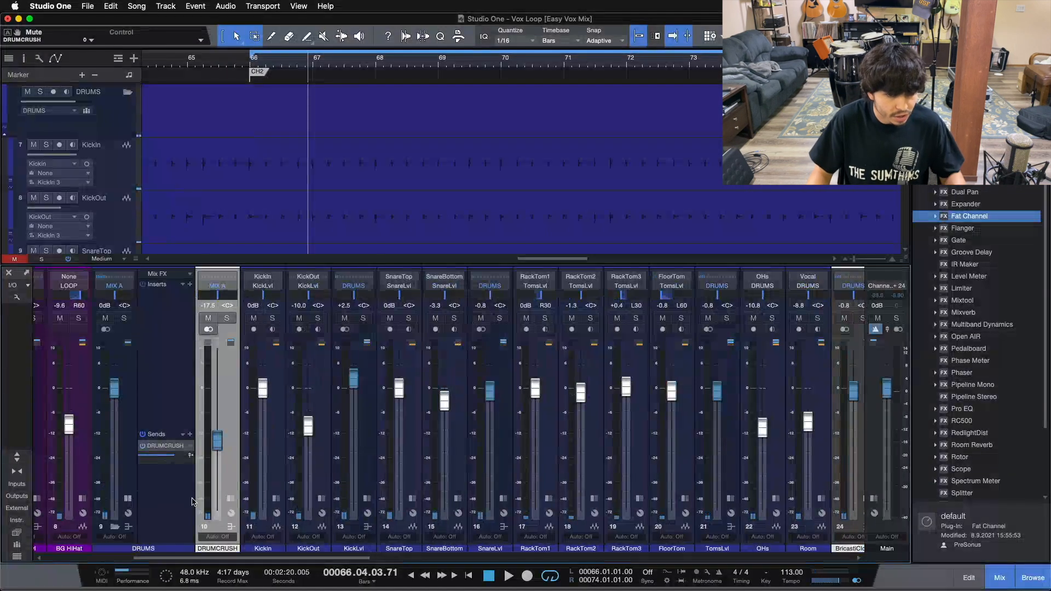
pyautogui.click(229, 499)
pyautogui.click(167, 381)
pyautogui.click(251, 372)
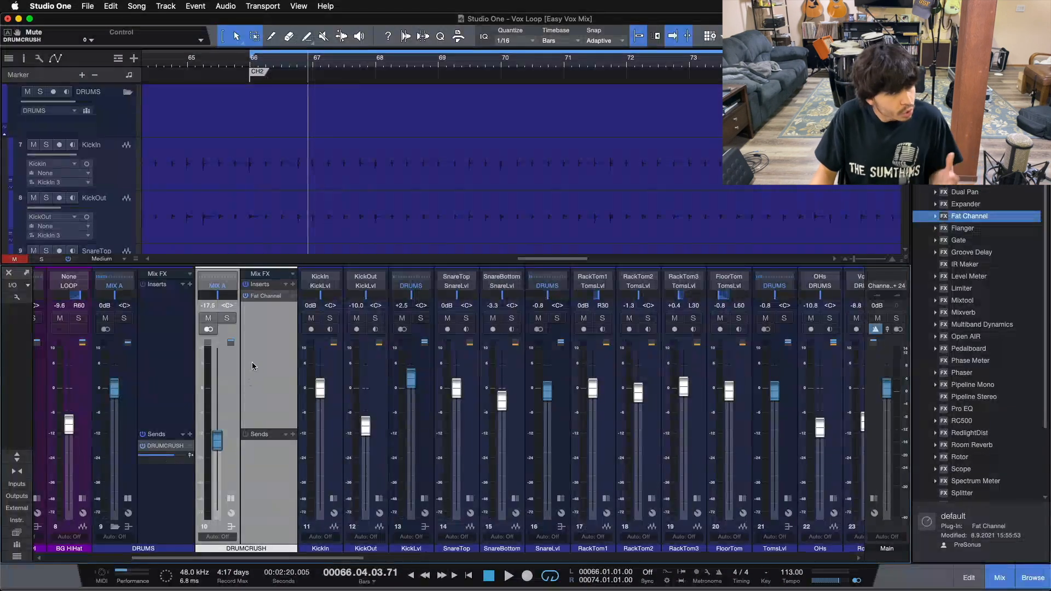
pyautogui.click(260, 297)
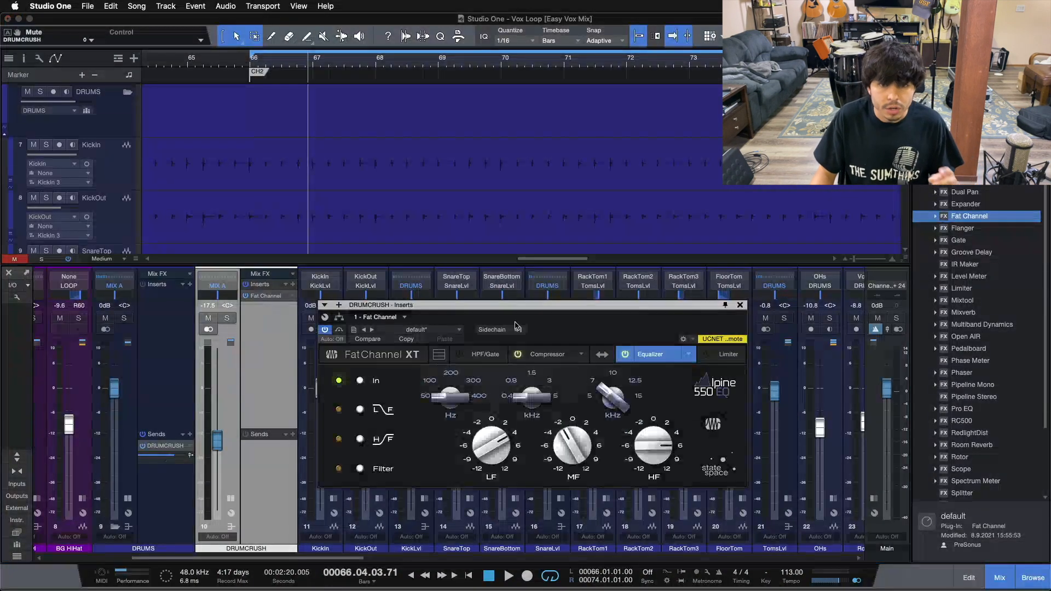
pyautogui.click(541, 354)
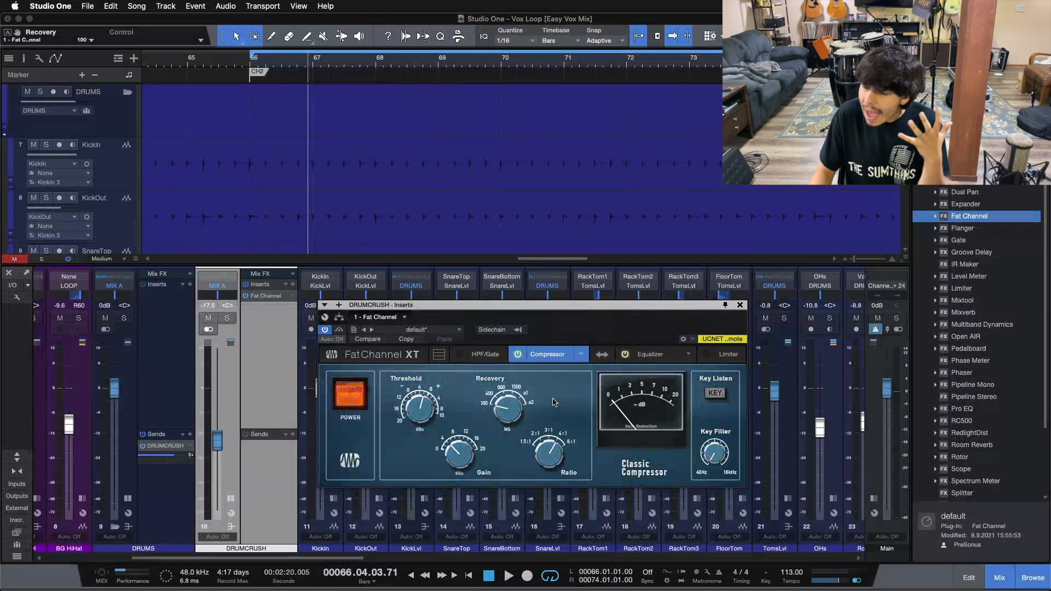
pyautogui.click(656, 359)
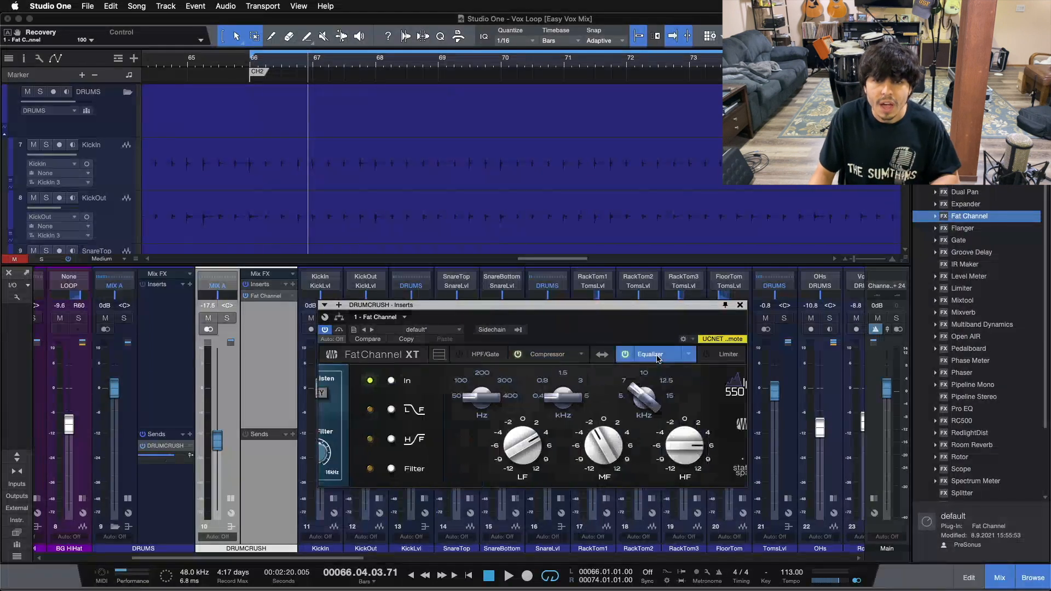